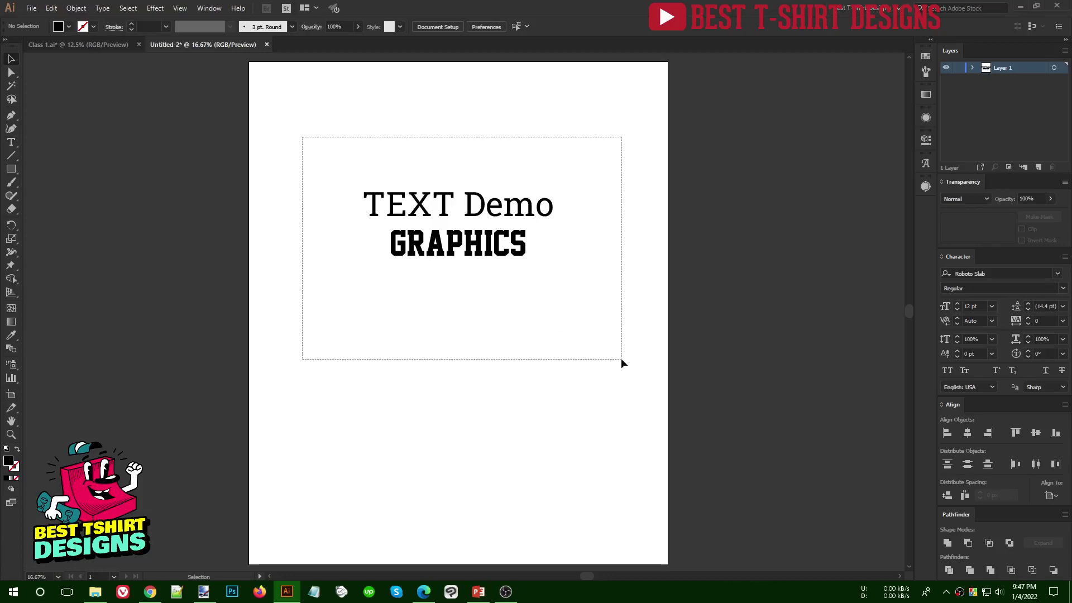
- Enlarge the TEXT Demo / GRAPHICS lettering so it spans the page width
drag(555, 221, 578, 221)
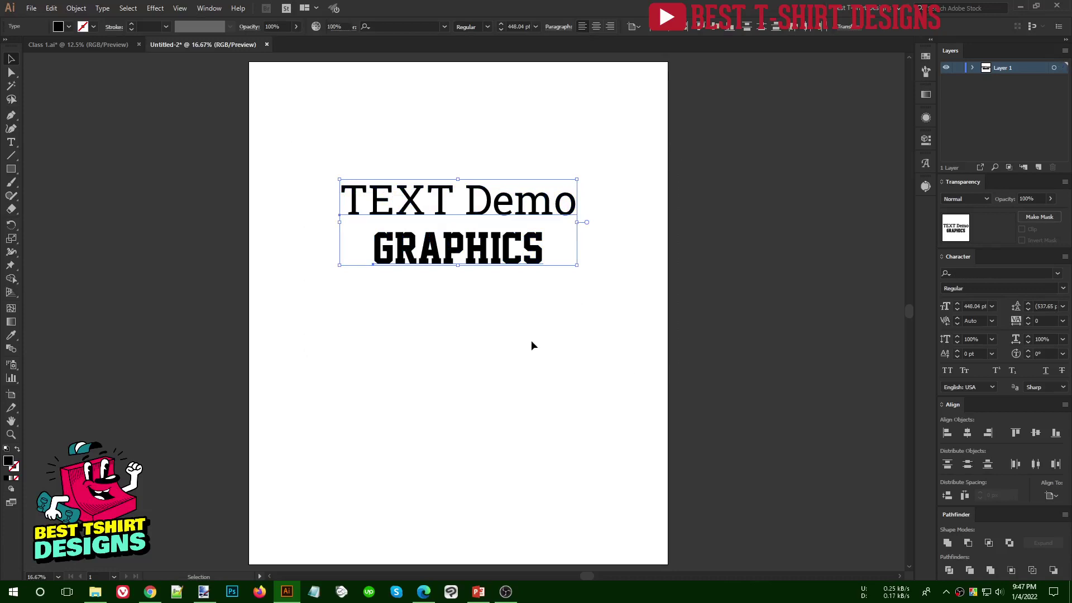
click(534, 324)
mouse_move(590, 344)
mouse_down()
mouse_move(288, 127)
mouse_move(620, 348)
mouse_up()
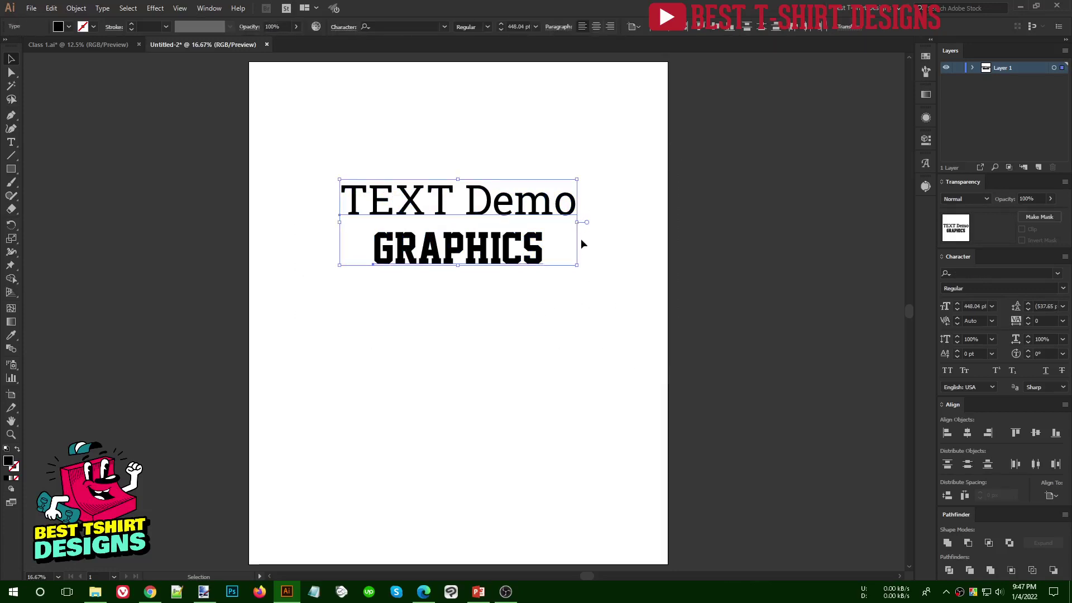
click(502, 346)
scroll(466, 346, down, 1)
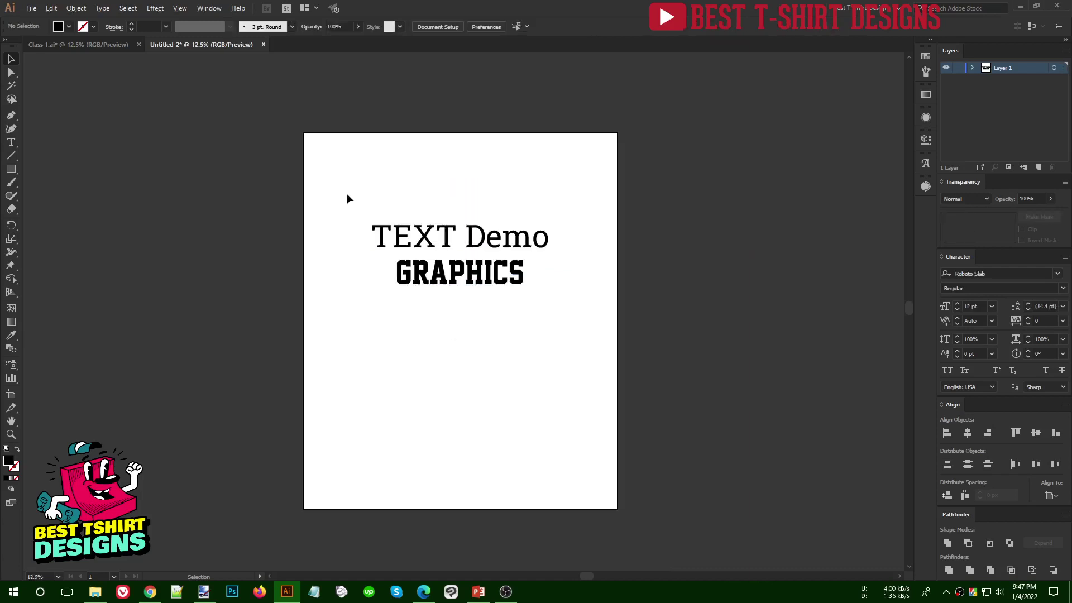
drag(343, 189, 590, 391)
drag(549, 255, 610, 266)
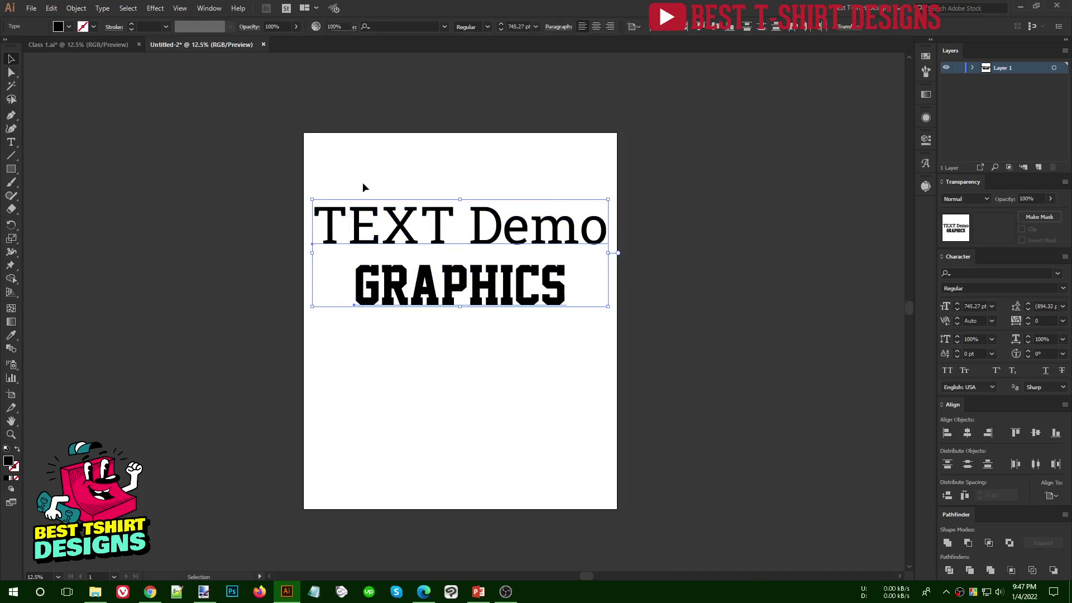
- Move the lettering to the page top and place copies of TEXT Demo and GRAPHICS below it
drag(340, 155, 573, 379)
drag(499, 242, 499, 183)
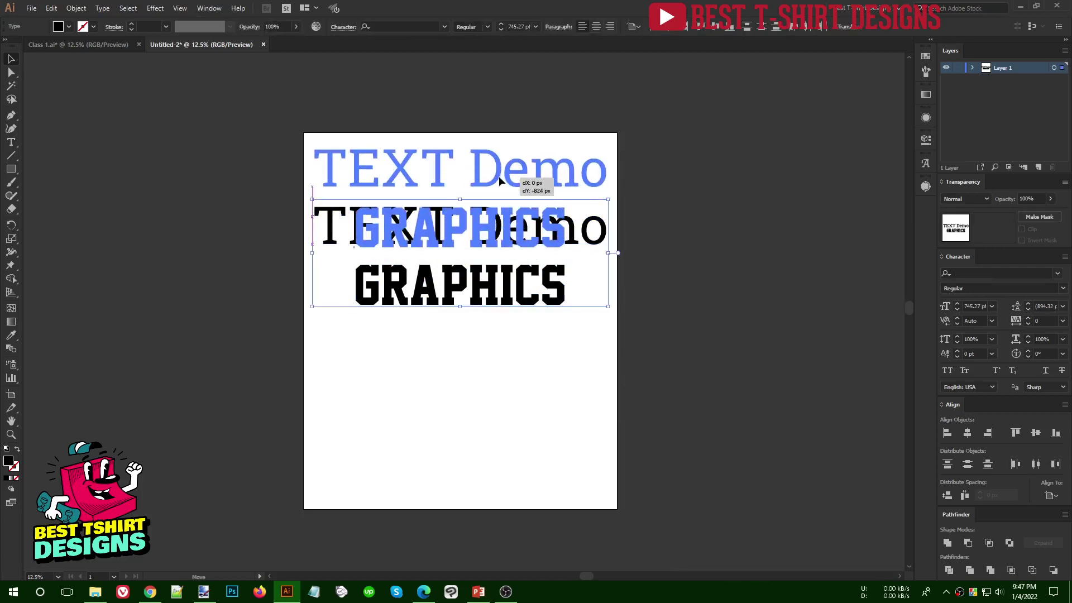
click(498, 336)
drag(503, 238, 504, 301)
drag(490, 168, 493, 260)
drag(511, 209, 513, 303)
key(ctrl+a)
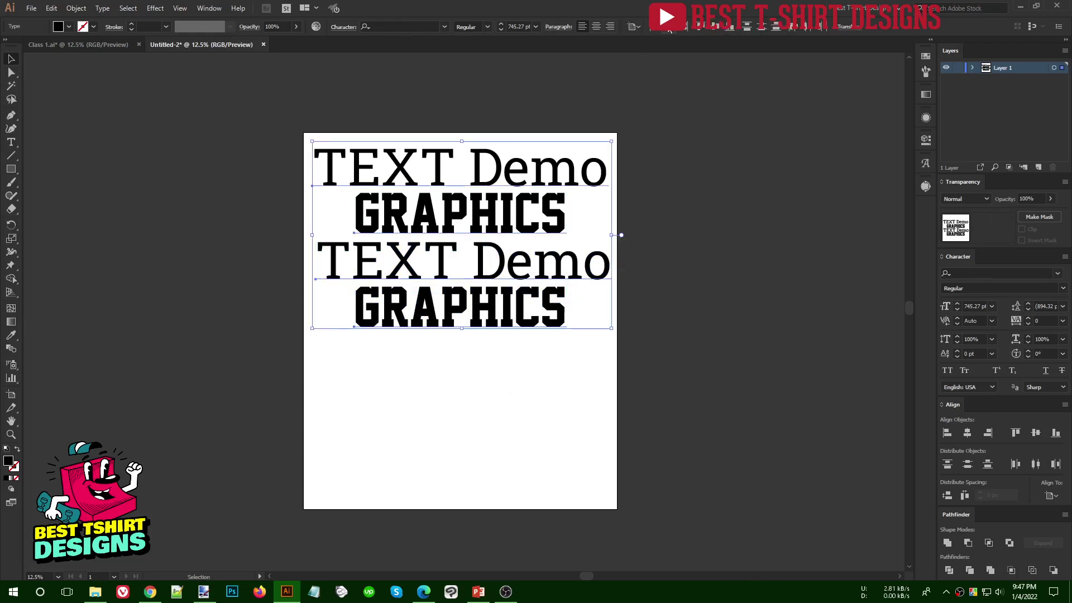
click(645, 273)
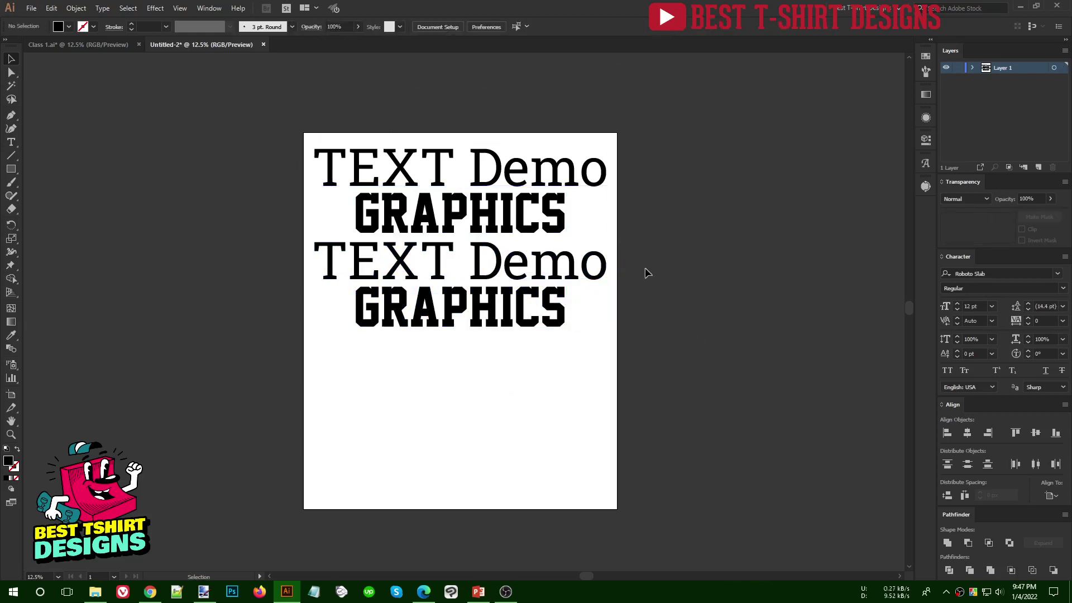
scroll(645, 273, up, 1)
drag(275, 122, 690, 432)
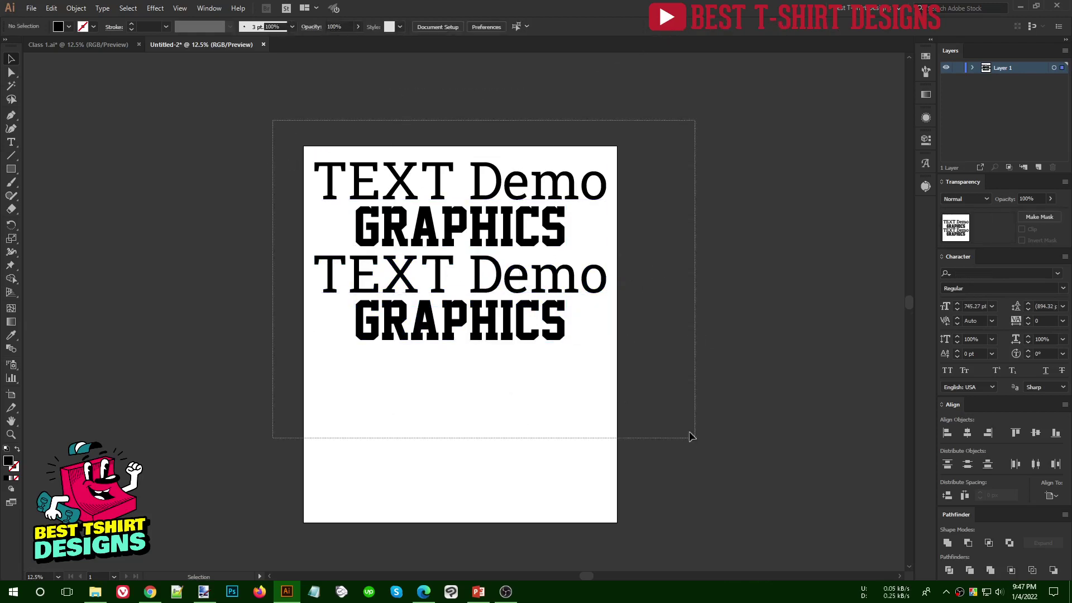
- Convert the four text lines into outlines
right_click(503, 244)
click(540, 321)
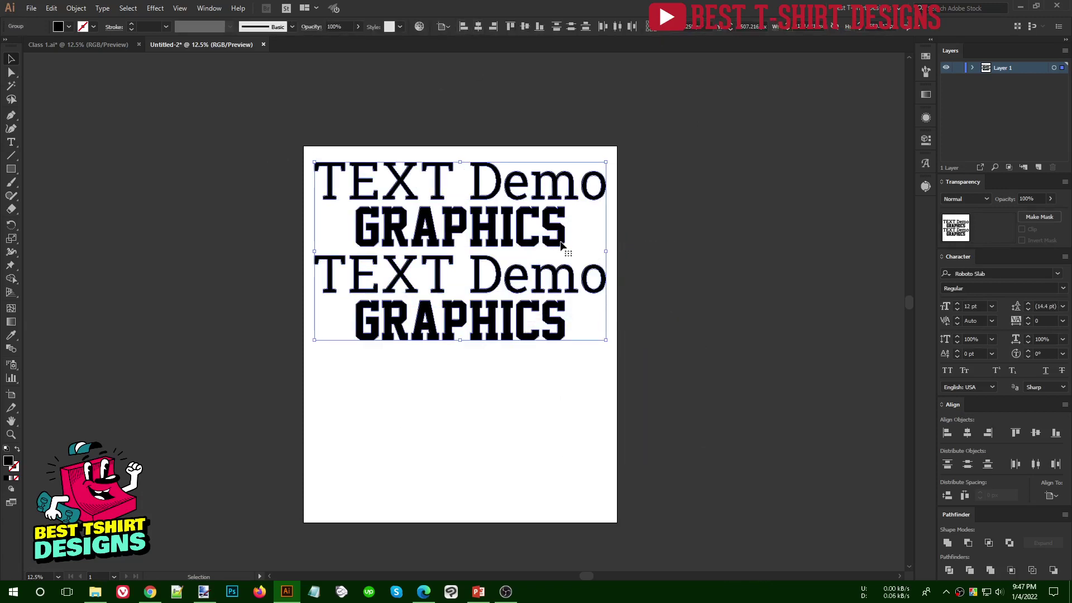
drag(670, 381, 244, 134)
- Switch Align To to Selection, then back to Artboard
click(444, 26)
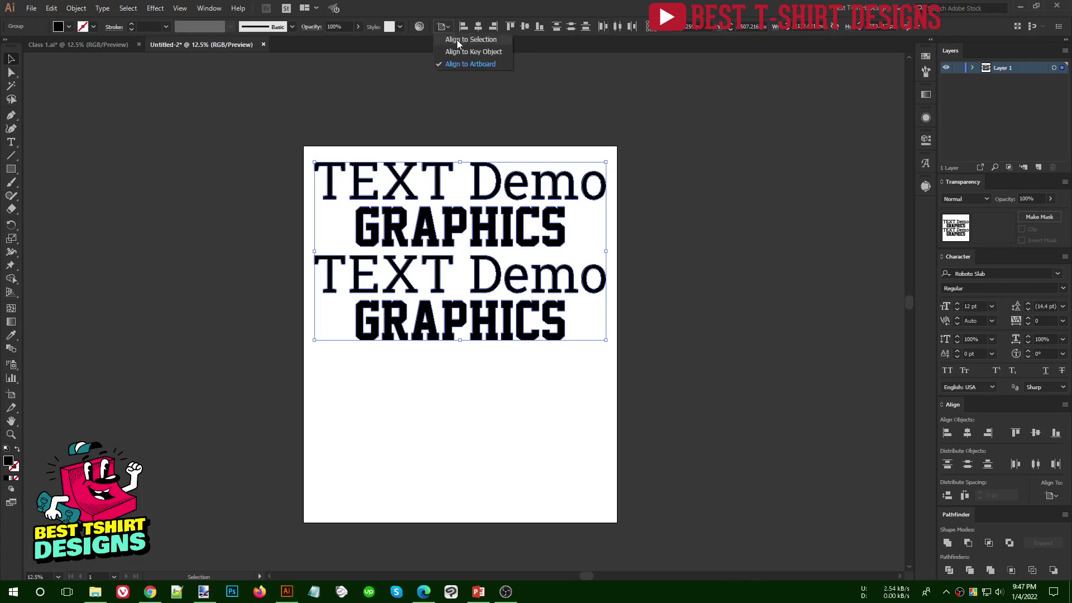
click(459, 40)
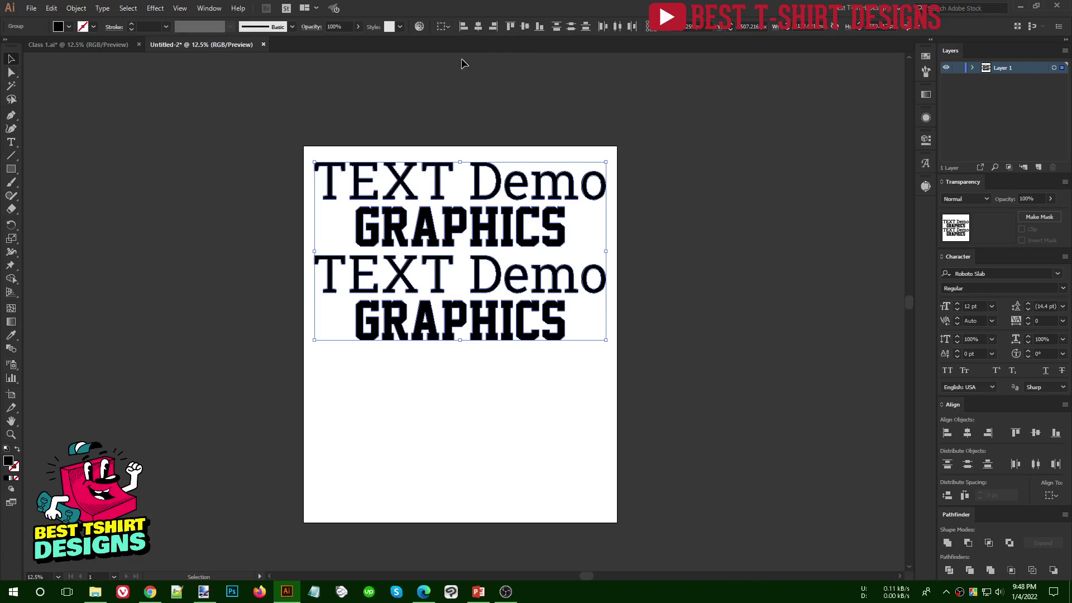
drag(308, 108, 677, 465)
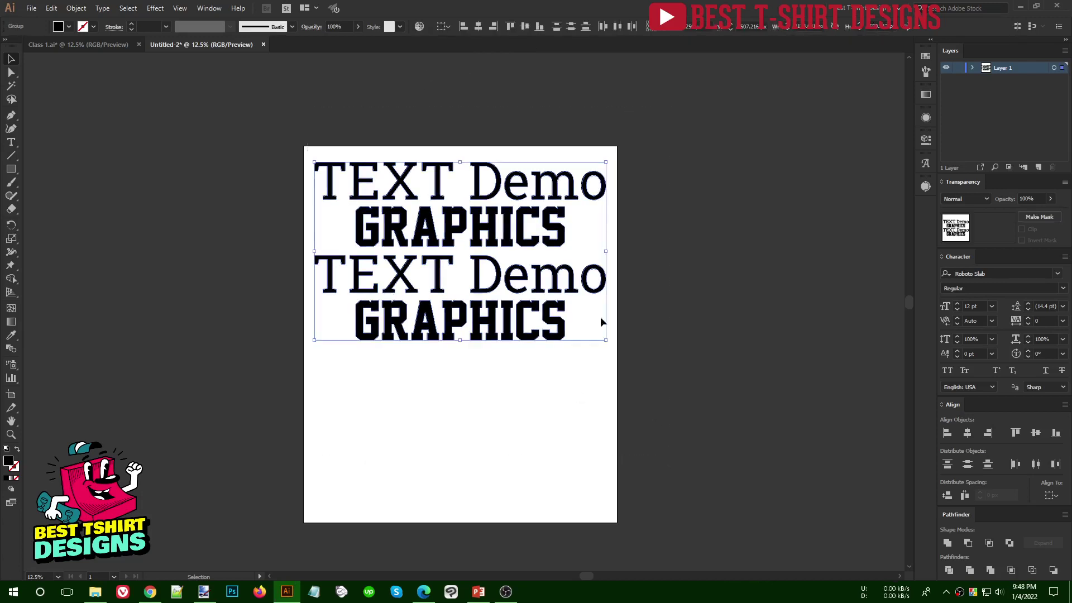
click(444, 28)
click(467, 65)
- Centre the text group horizontally on the artboard and enlarge it slightly
drag(429, 126, 572, 372)
drag(513, 233, 664, 234)
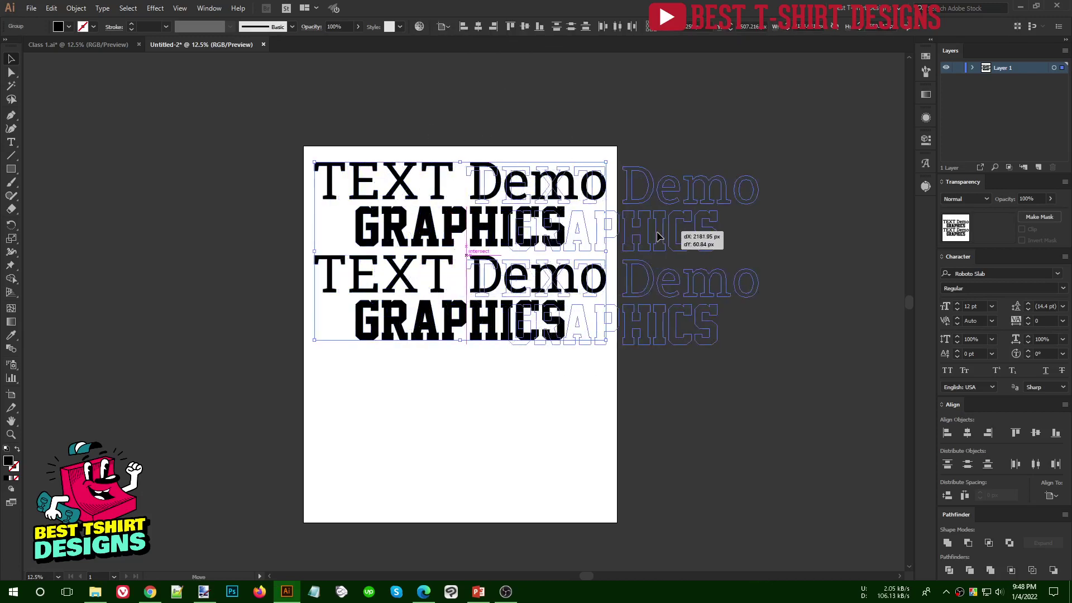
click(771, 108)
drag(787, 471, 789, 471)
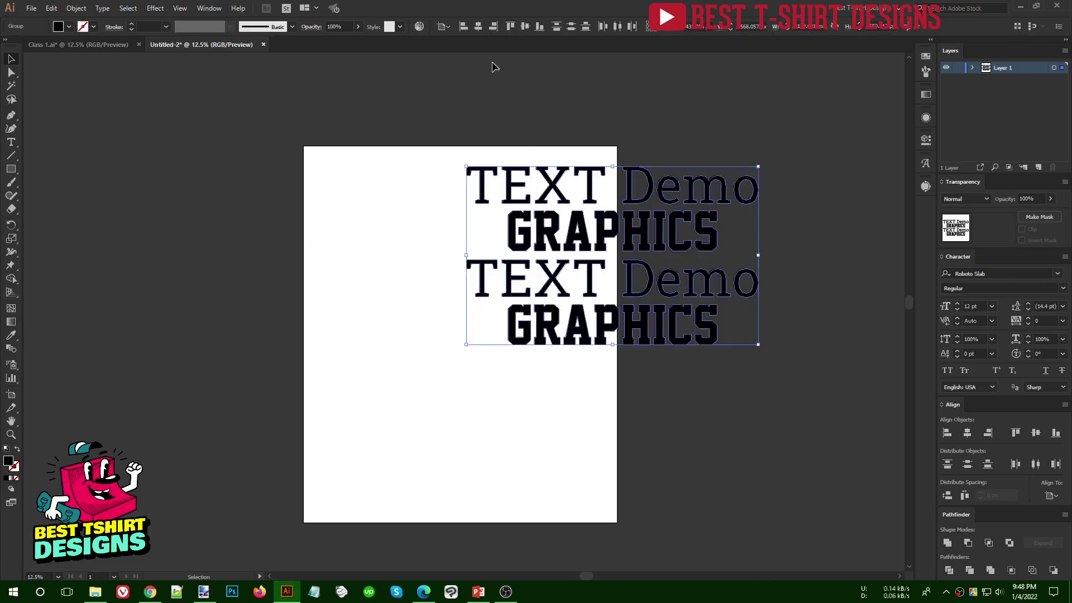
click(478, 26)
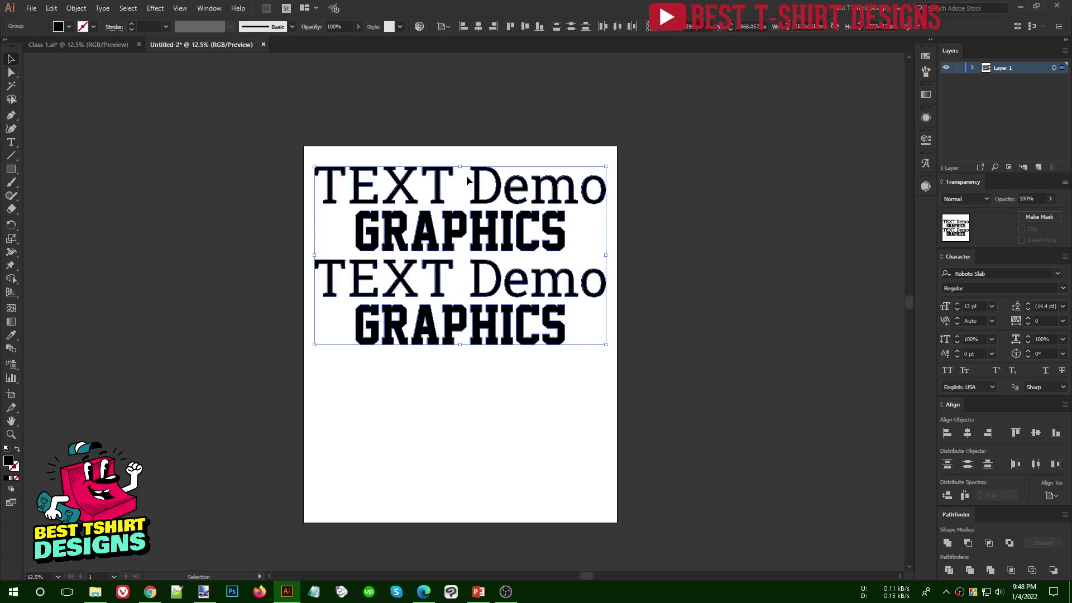
drag(460, 167, 461, 163)
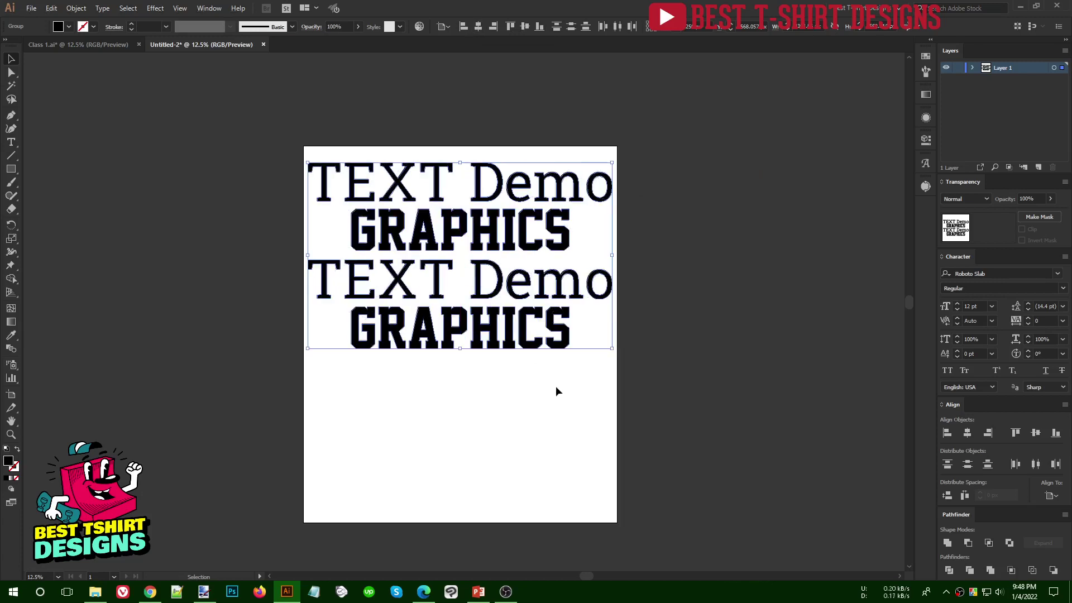
- Nudge the text group up toward the artboard's top edge
drag(664, 405, 231, 101)
key(Up)
key(Up)
key(Up)
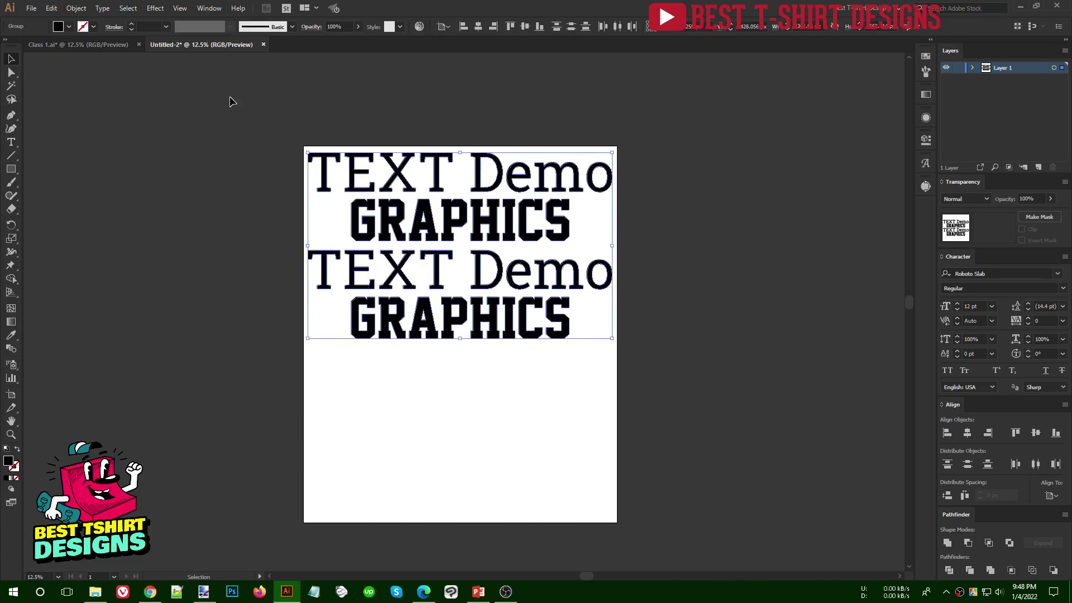
click(231, 102)
drag(262, 110, 721, 484)
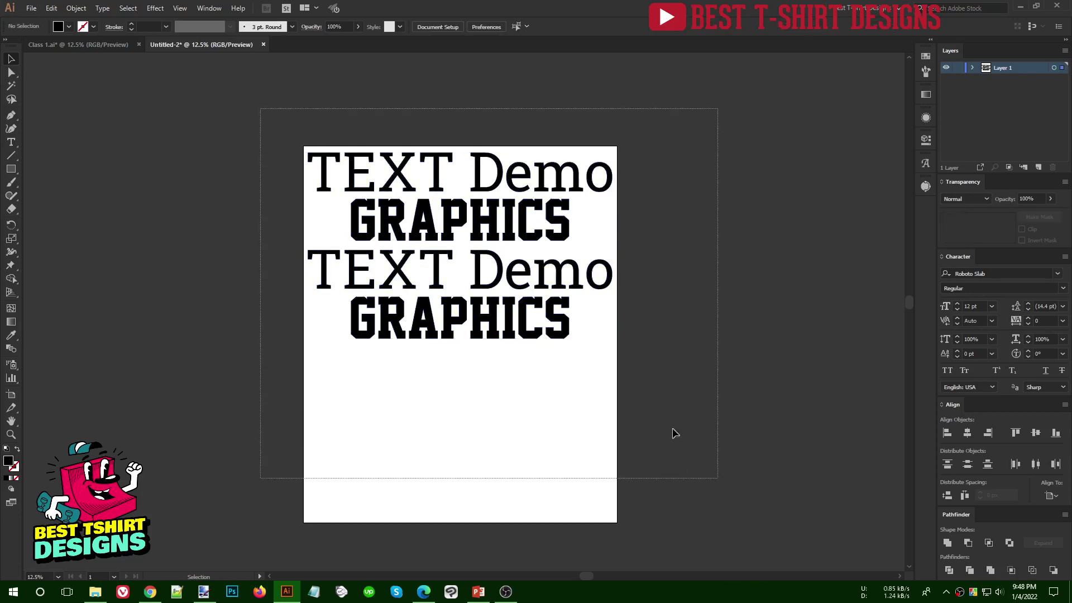
scroll(408, 240, down, 1)
drag(282, 92, 646, 497)
scroll(677, 378, up, 1)
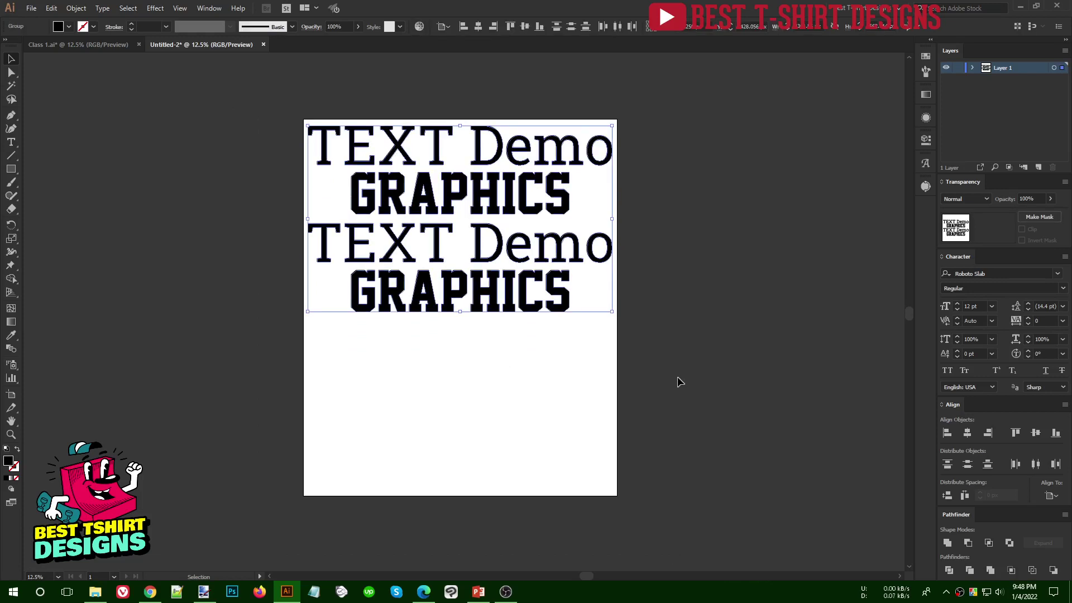
click(679, 382)
drag(270, 78, 665, 377)
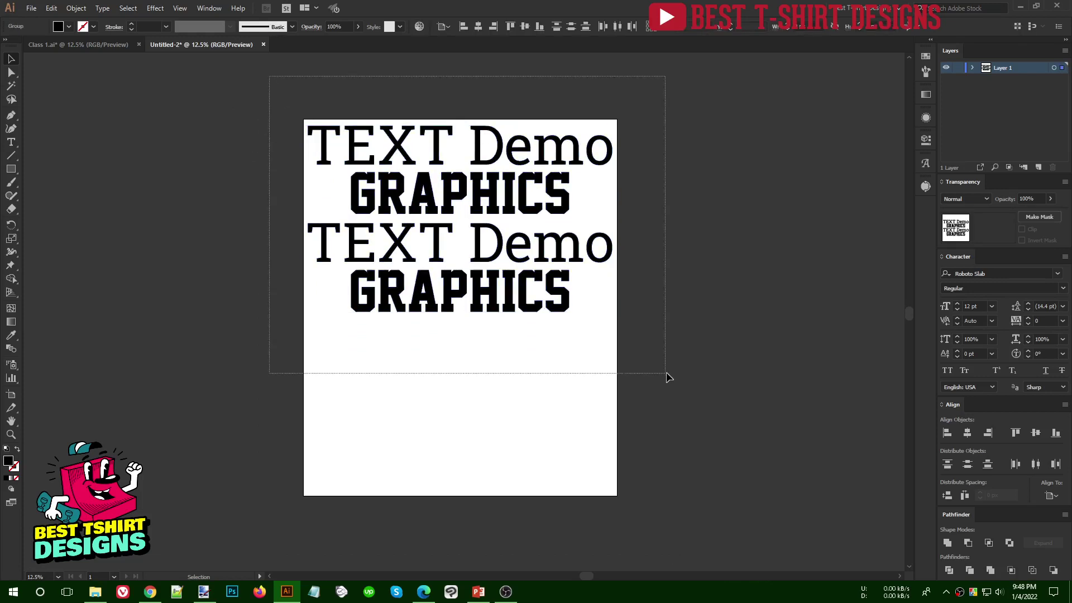
click(712, 300)
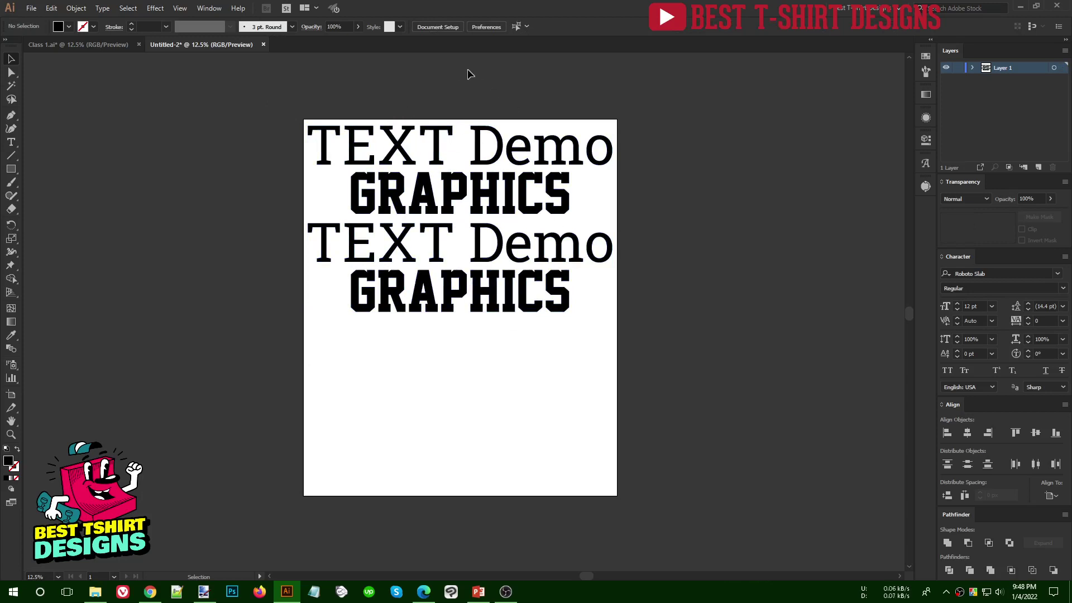
- Align the lettering group to the artboard's top
drag(263, 96, 675, 344)
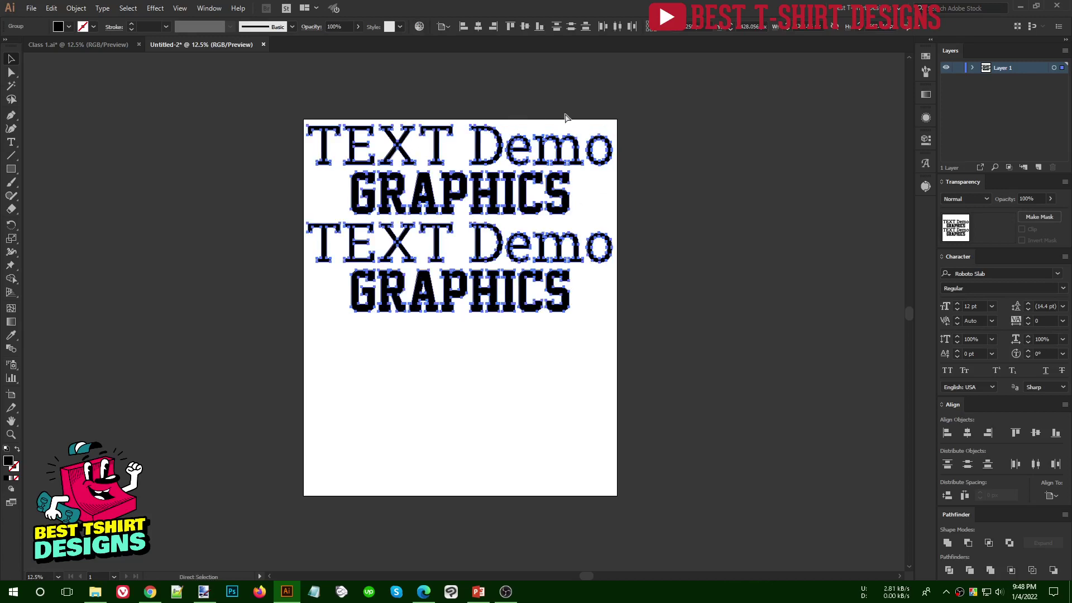
click(525, 26)
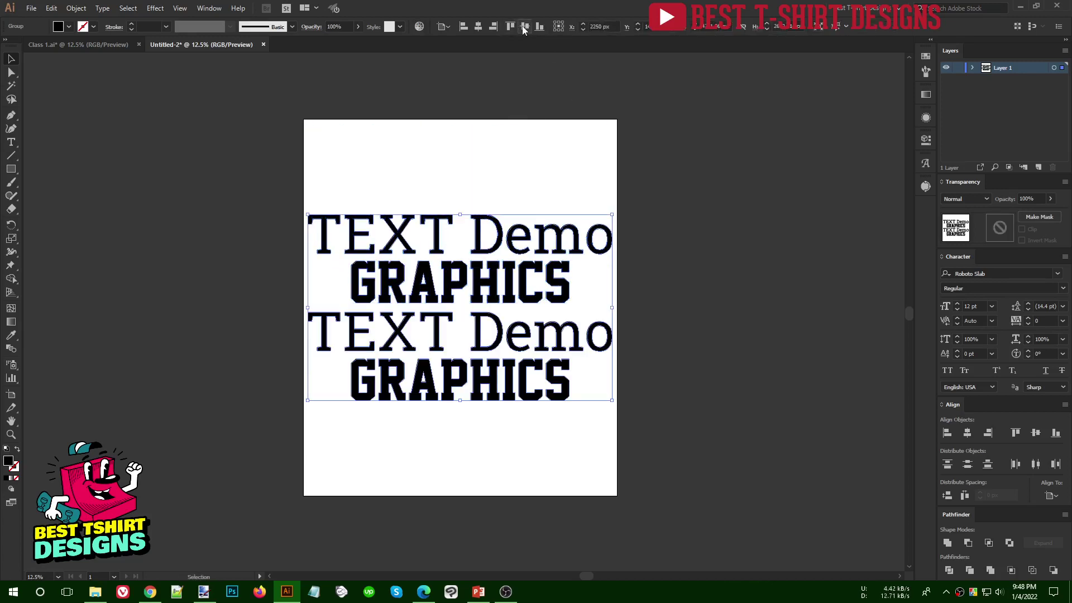
click(675, 253)
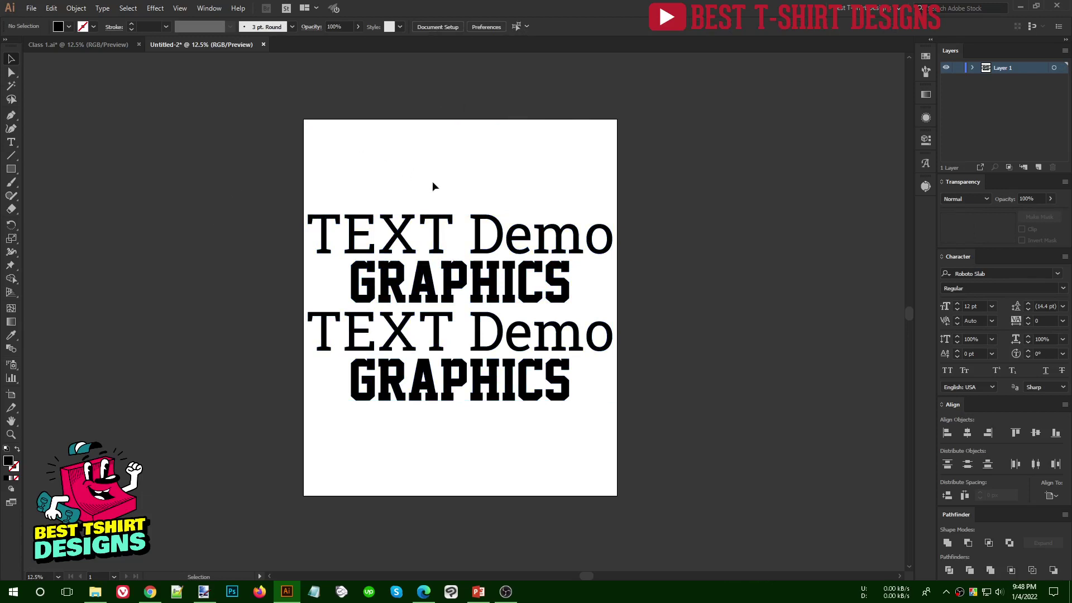
drag(737, 445, 212, 211)
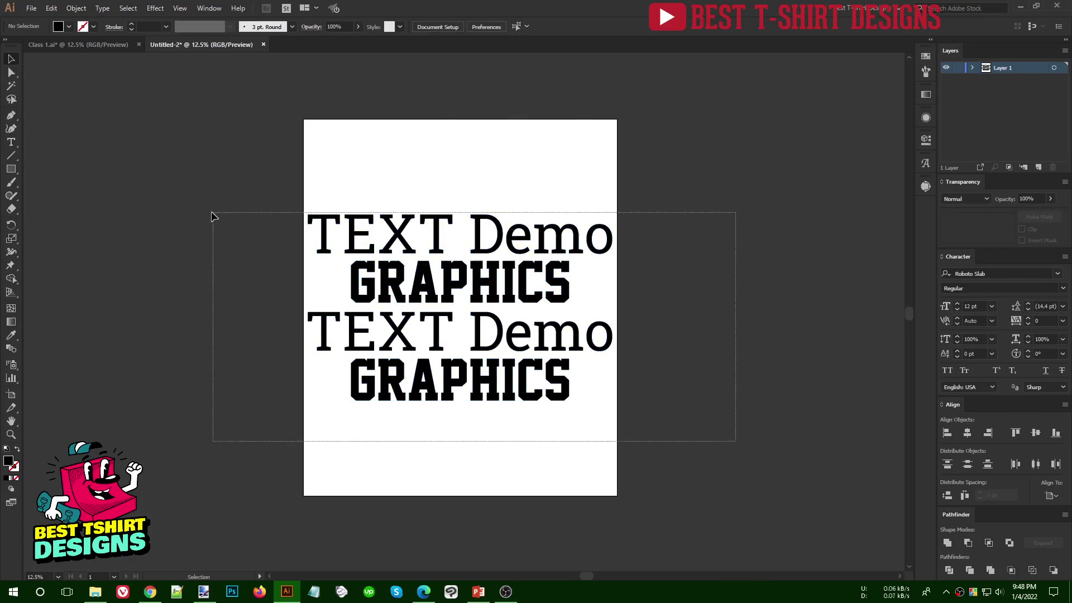
click(514, 25)
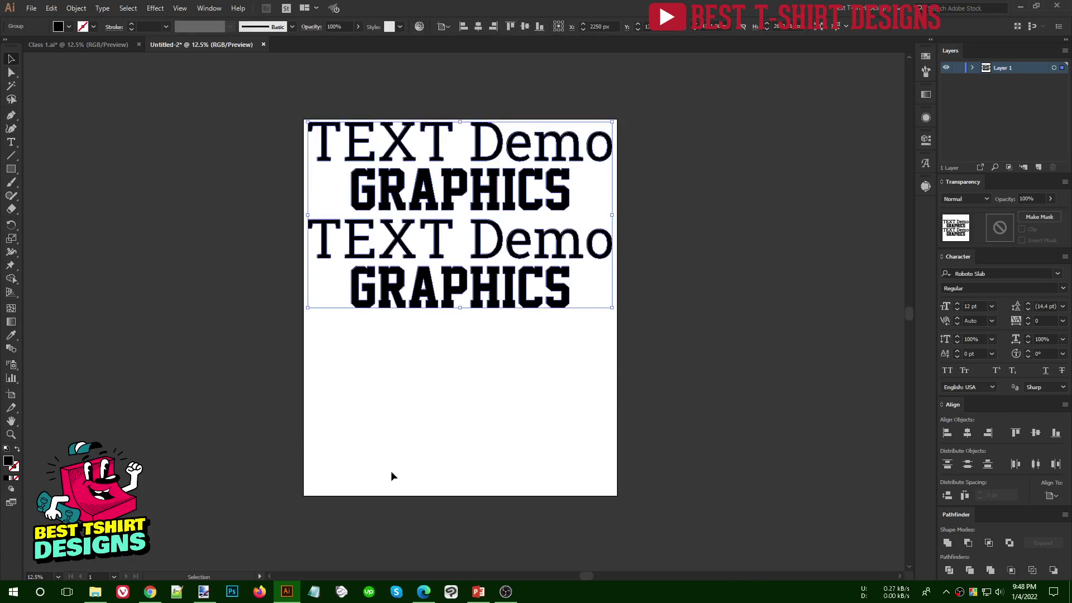
click(449, 442)
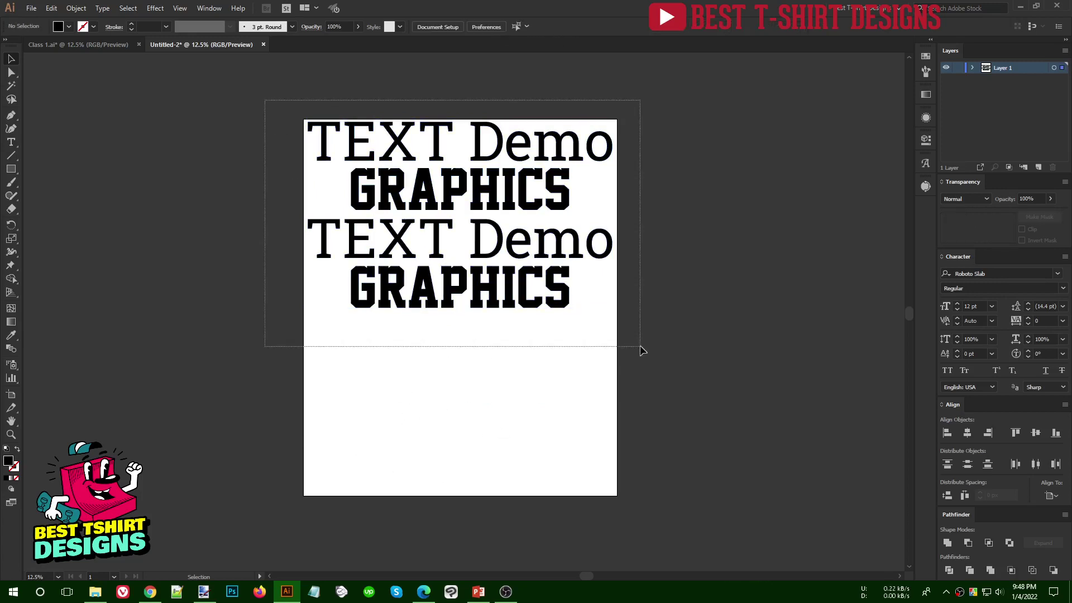
- Place a copy of the lettering below and scale everything down to fit the artboard
drag(265, 100, 643, 353)
mouse_move(508, 188)
mouse_down()
mouse_move(526, 383)
mouse_move(519, 377)
mouse_up()
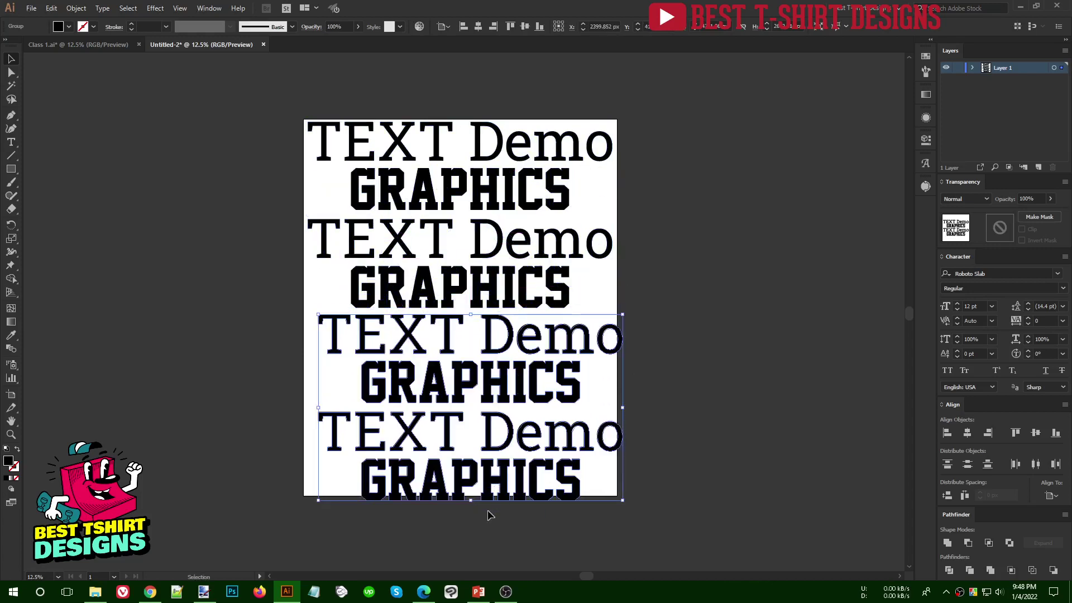
key(ctrl+a)
drag(463, 500, 463, 494)
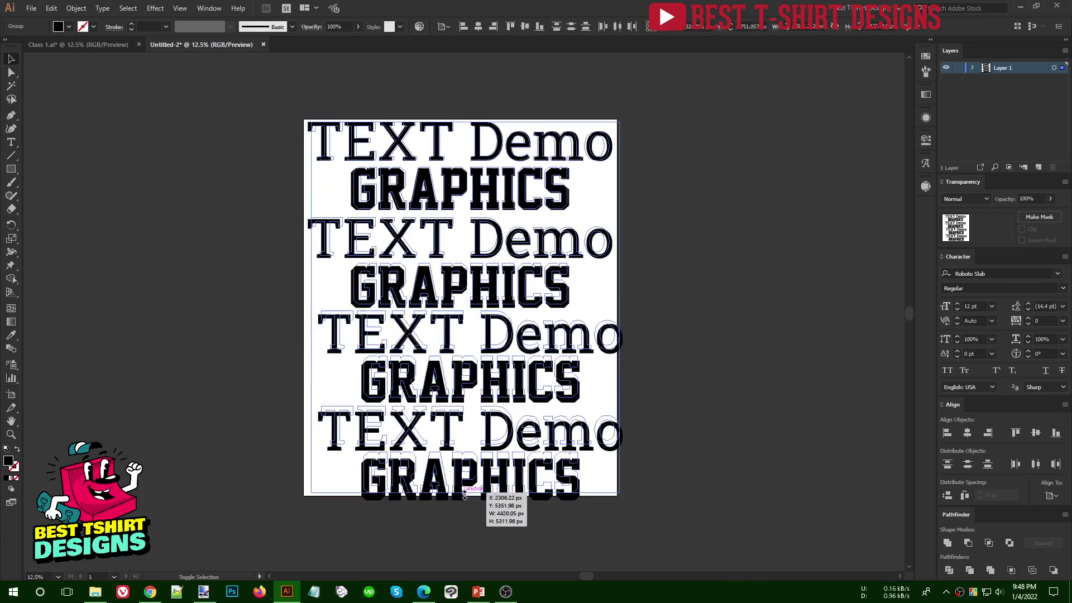
- Centre the two lower copies horizontally, then delete them
click(478, 25)
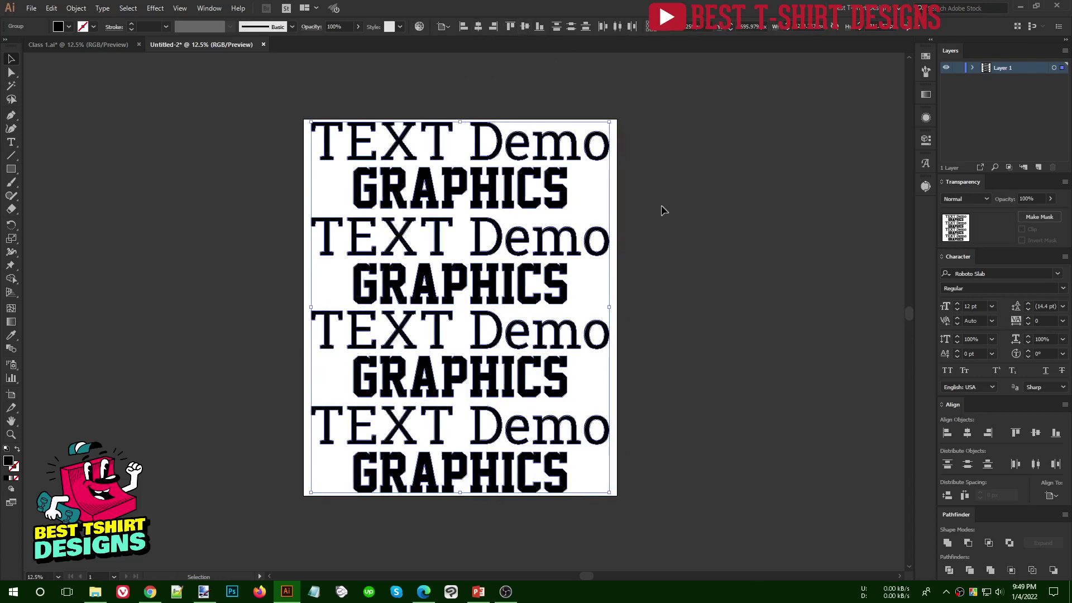
click(690, 232)
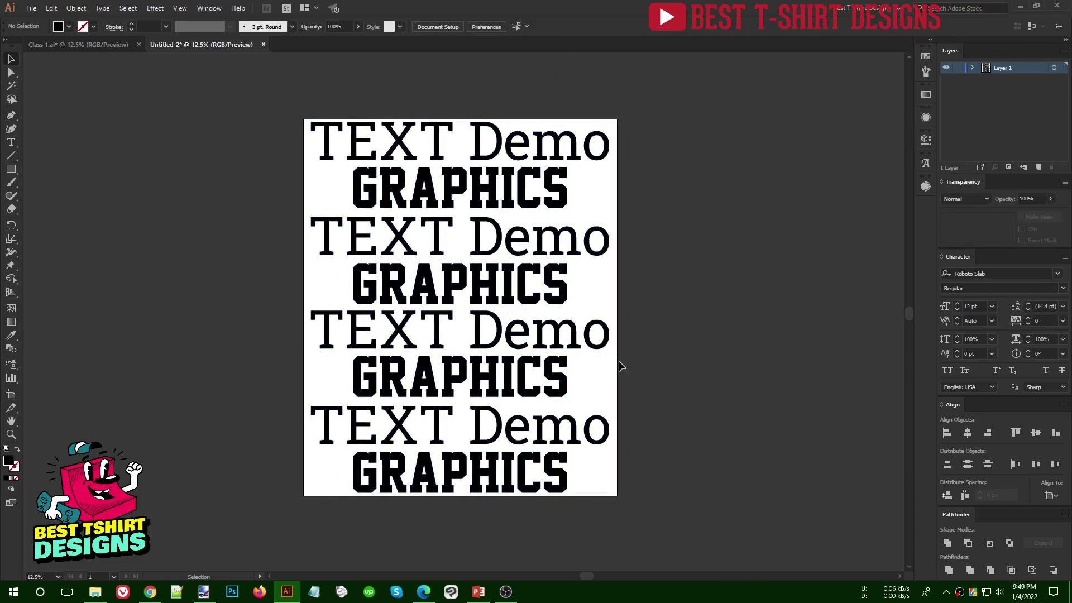
click(553, 381)
key(Delete)
- Select and deselect the two remaining text groups to check them
drag(621, 369, 159, 78)
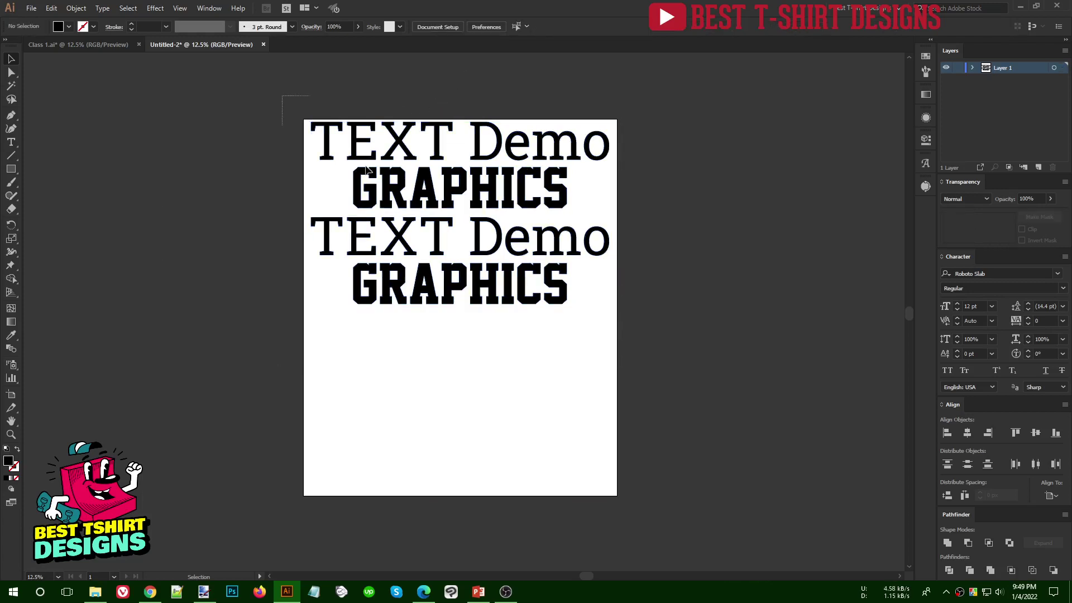
drag(281, 96, 689, 366)
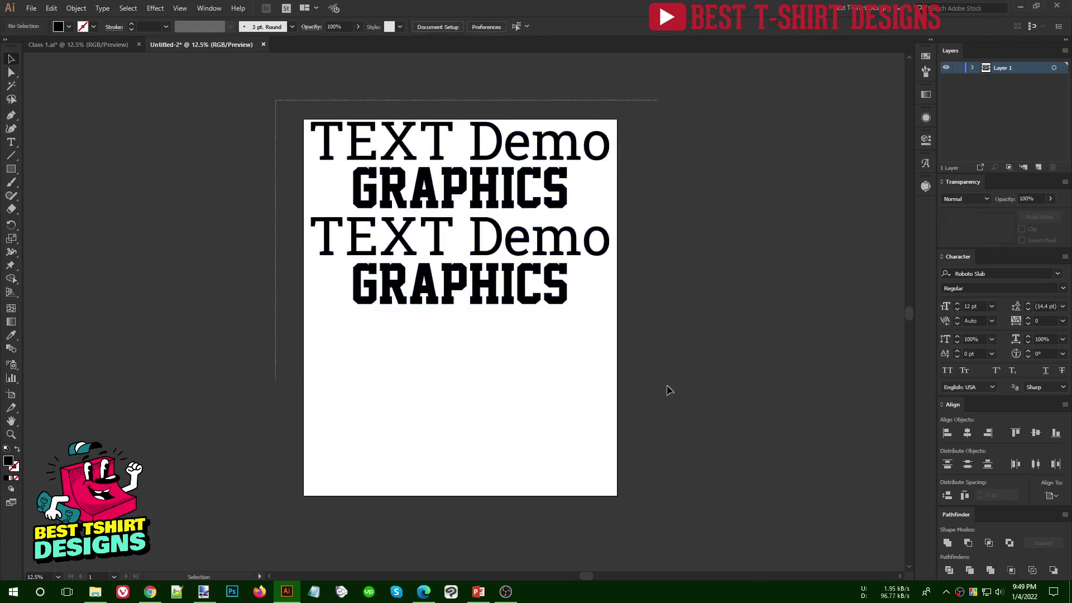
drag(277, 105, 679, 395)
click(163, 224)
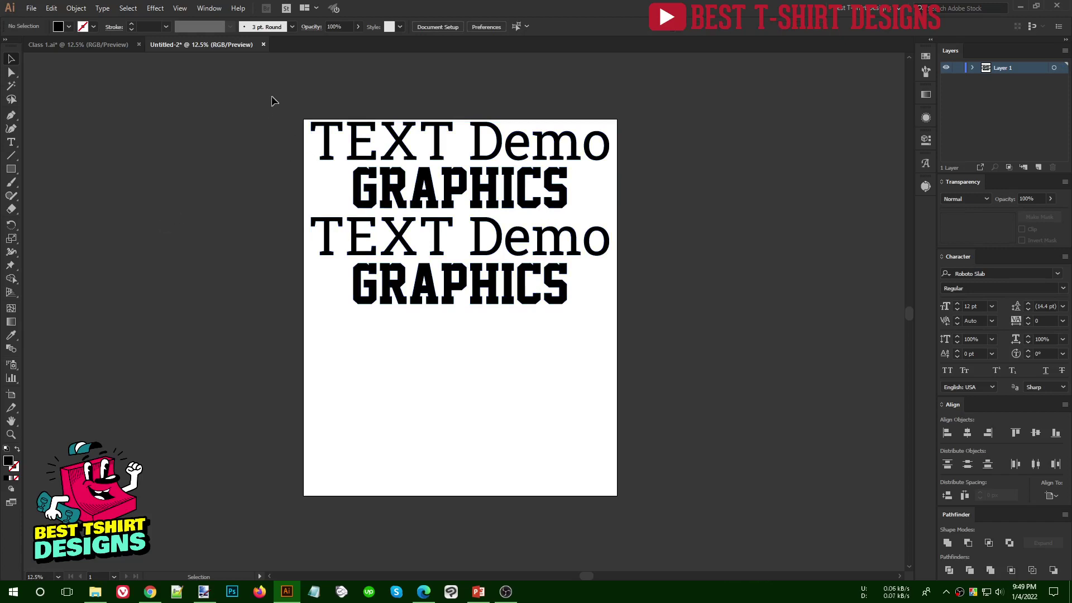
drag(271, 102, 686, 394)
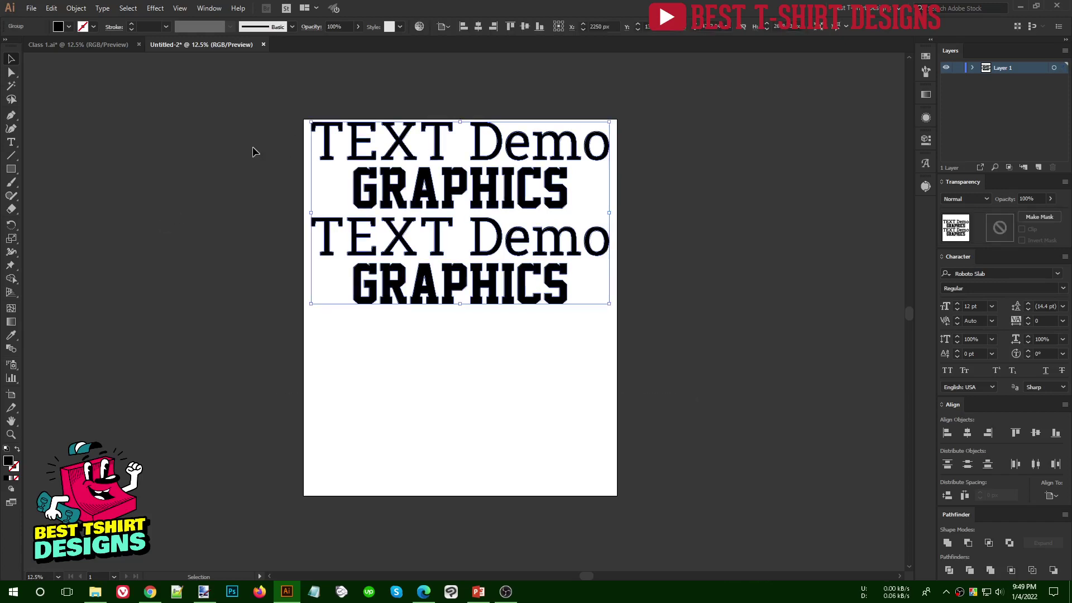
click(255, 152)
key(ctrl)
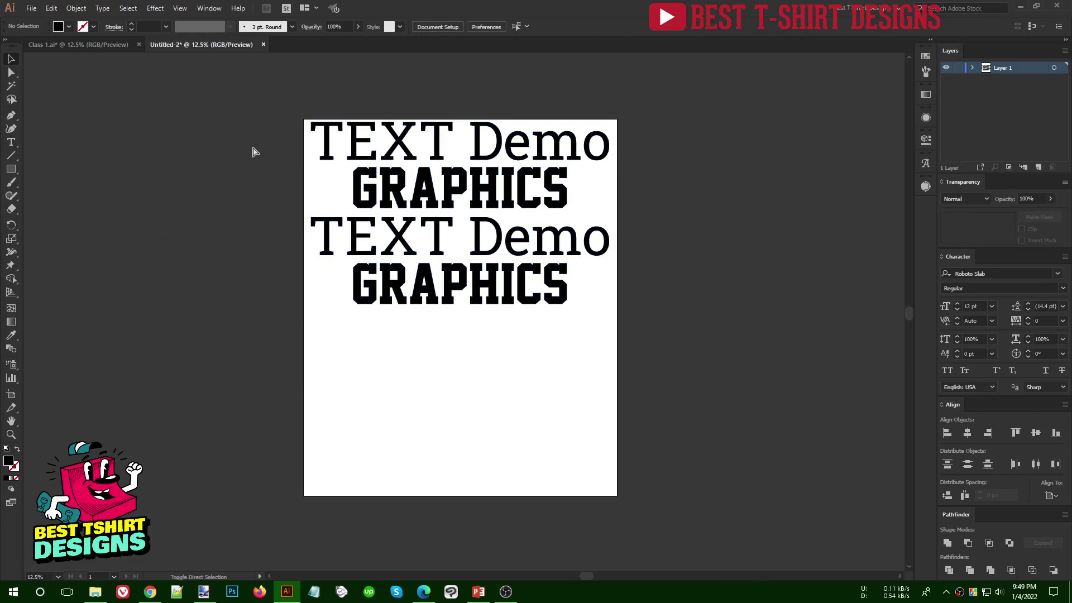
- Begin saving as 'Class 2' in Adobe Illustrator (*.AI) format
key(ctrl+s)
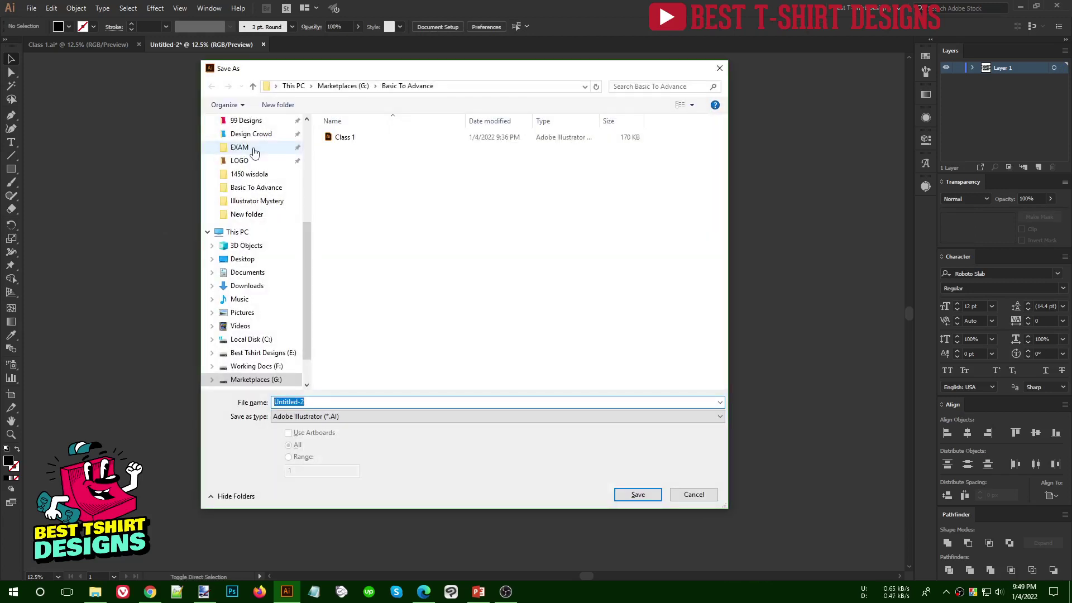
text(Class 1)
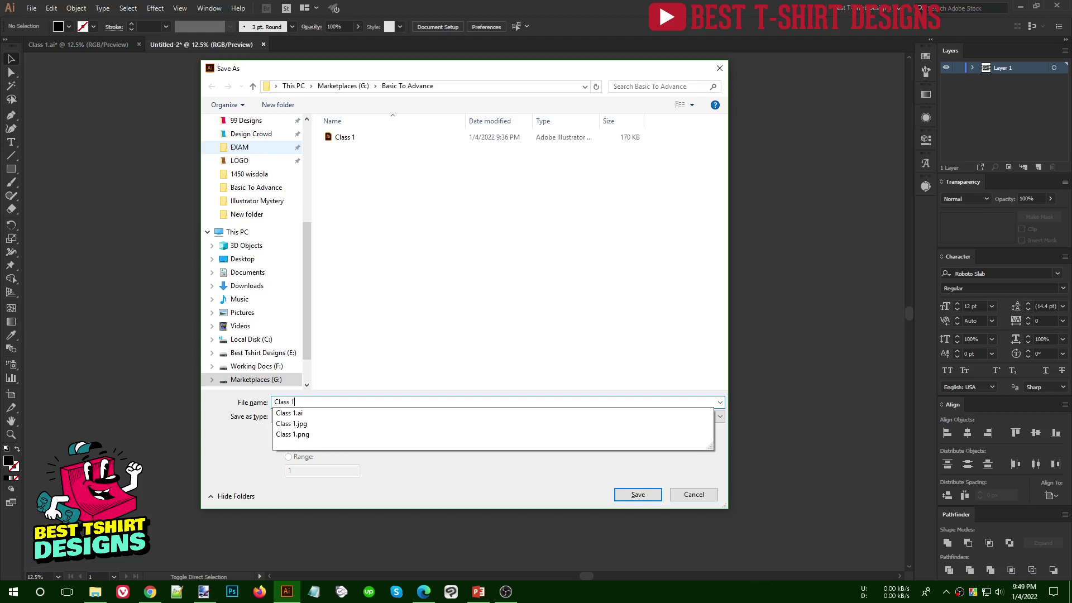
key(BackSpace)
text(2)
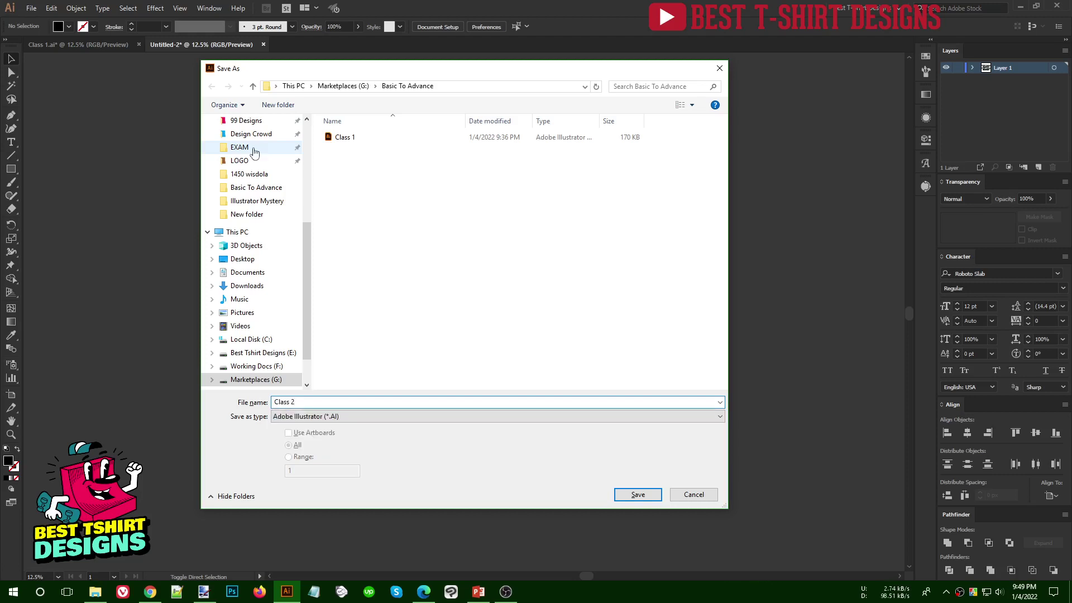
click(352, 415)
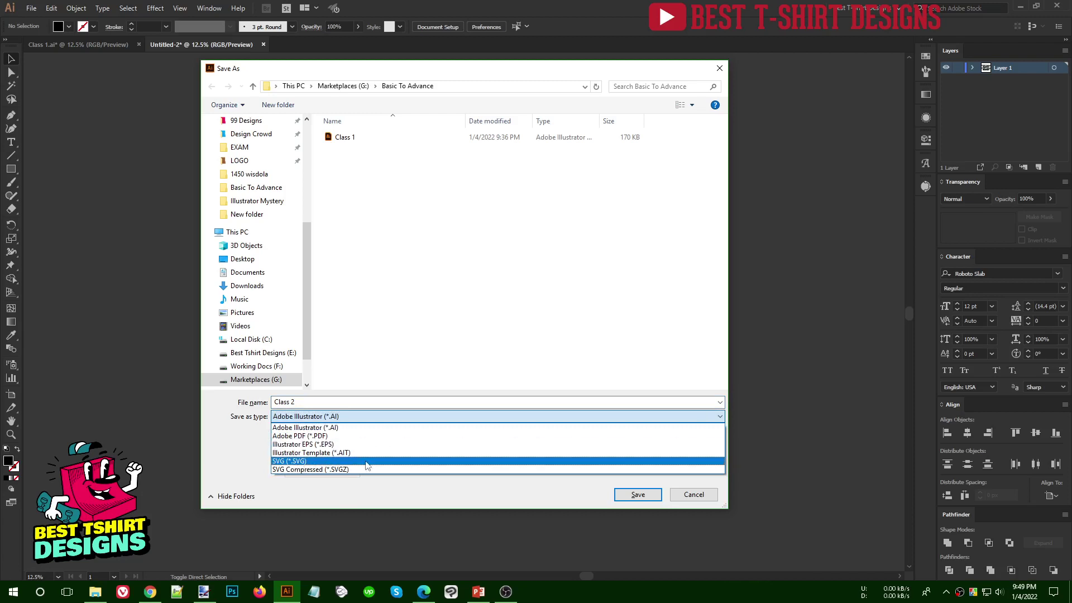
click(348, 428)
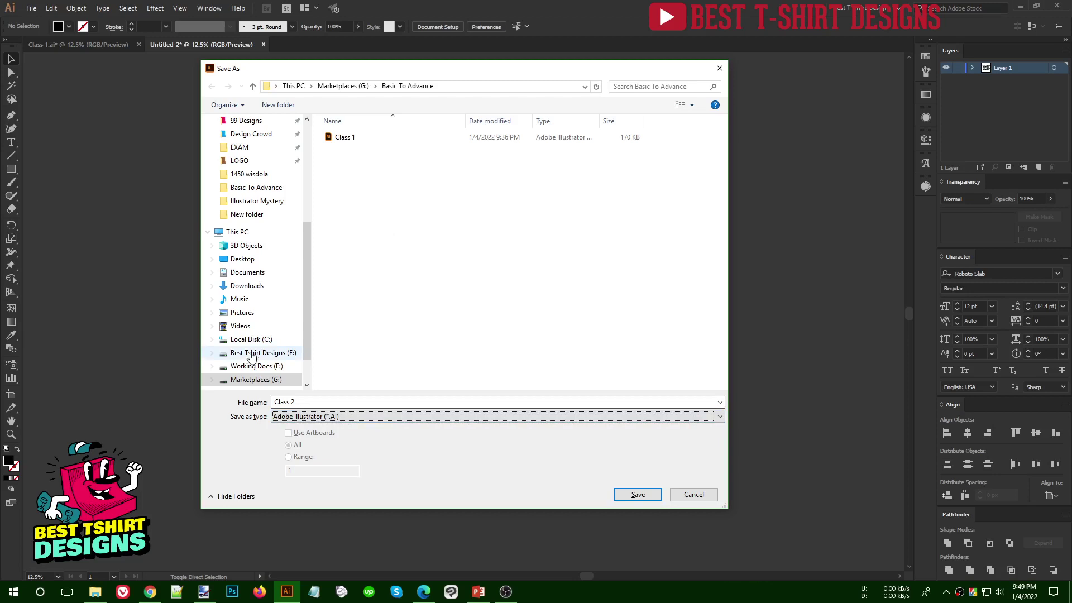
scroll(275, 348, down, 1)
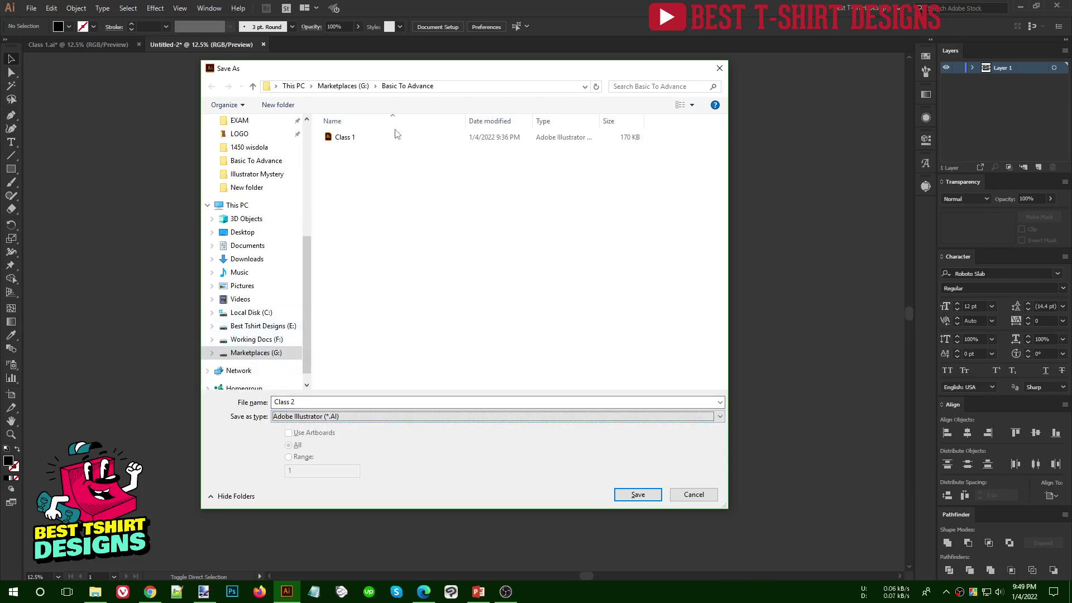
click(360, 405)
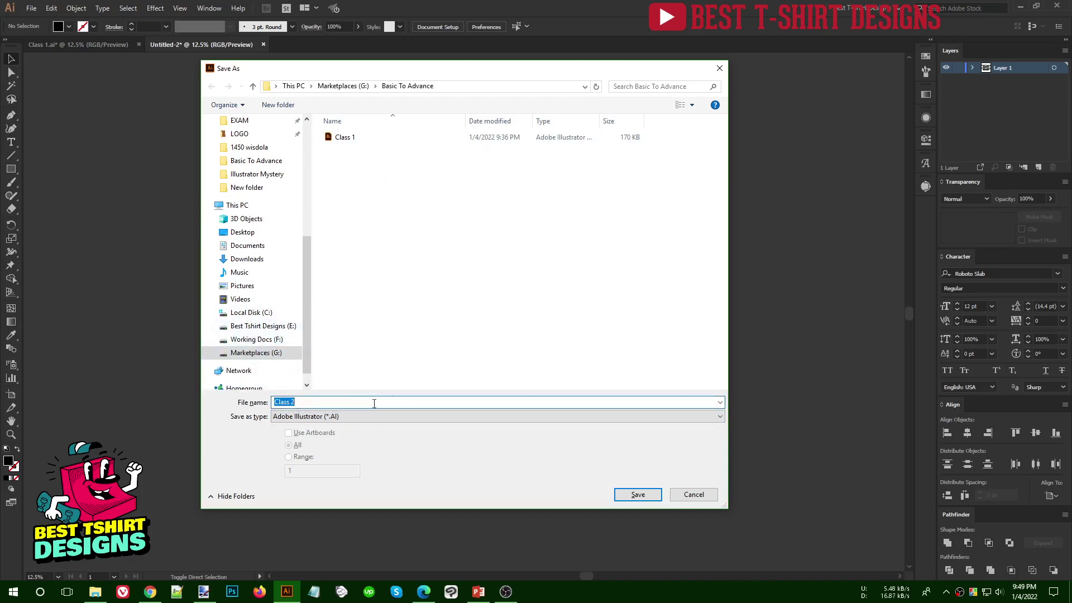
- Save as Class 2.ai, accepting the default Illustrator Options
click(638, 494)
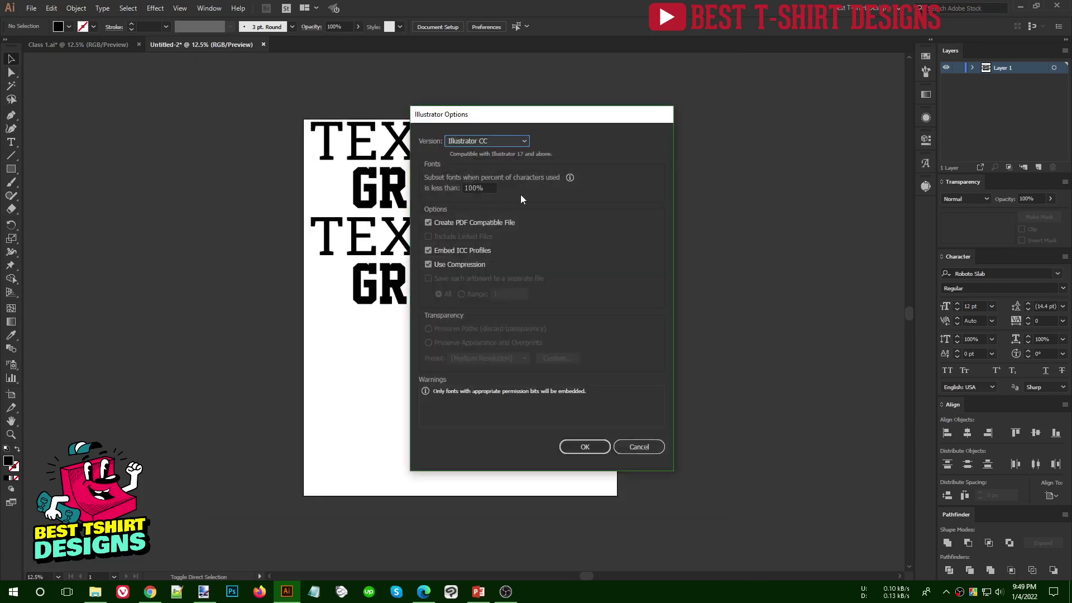
drag(595, 124, 524, 122)
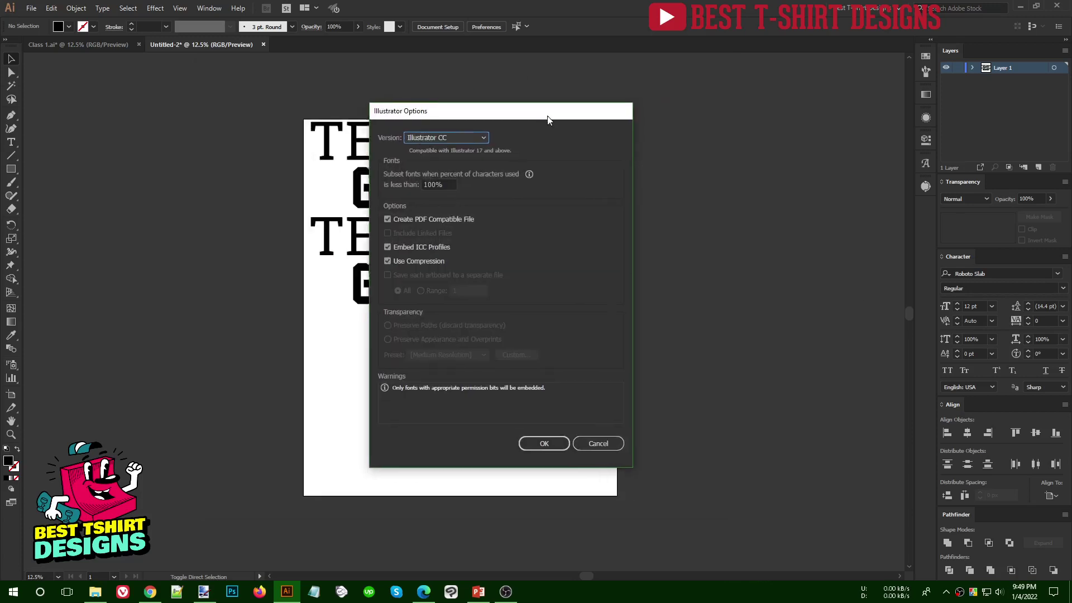
click(521, 448)
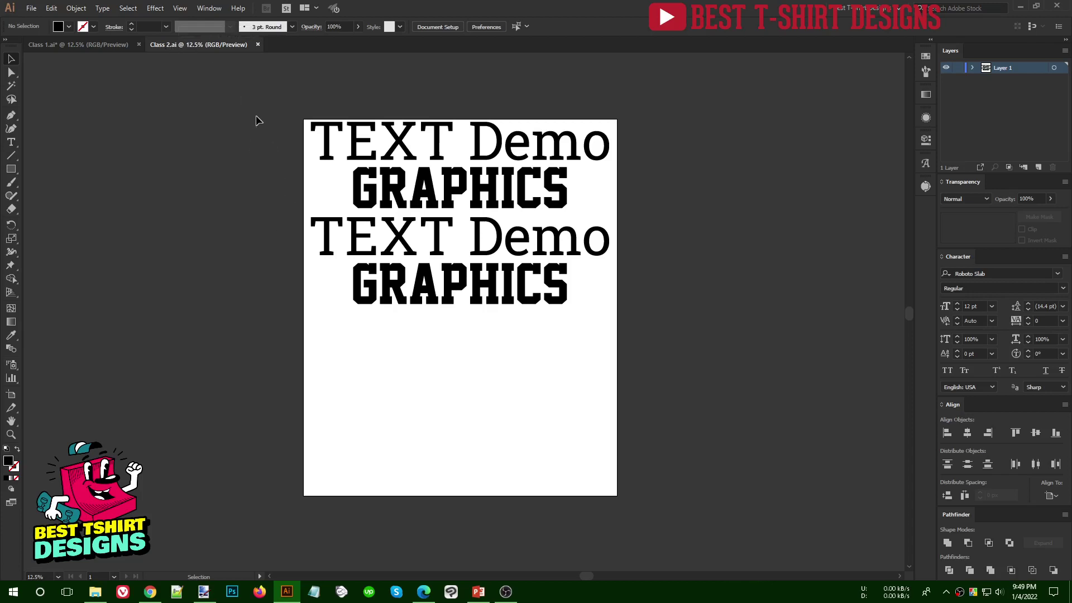
- Nudge the text group slightly down, then back up a little
drag(256, 121, 695, 391)
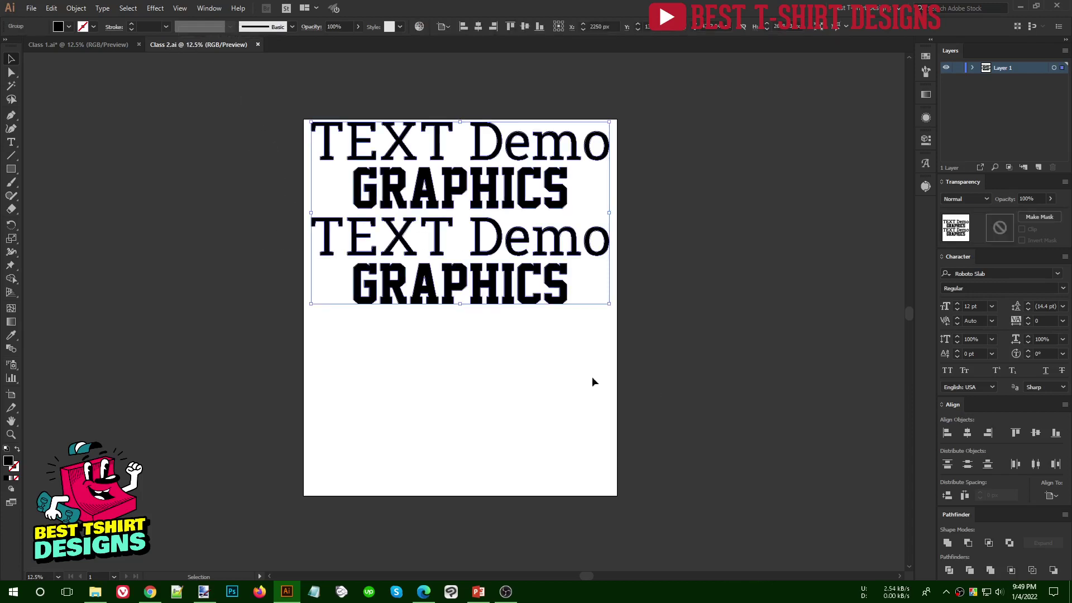
click(532, 301)
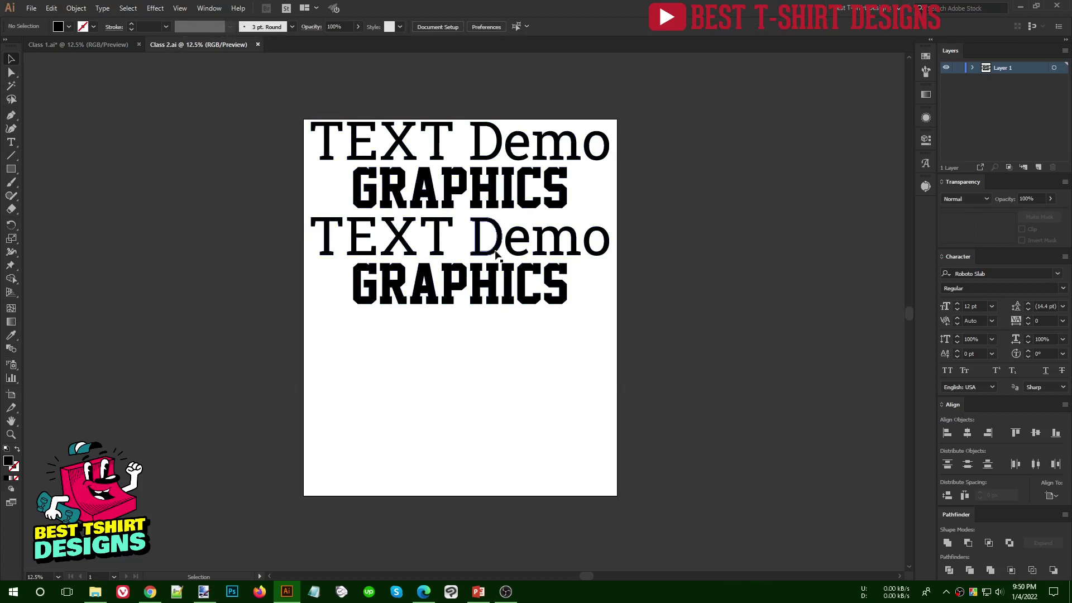
drag(452, 204, 452, 216)
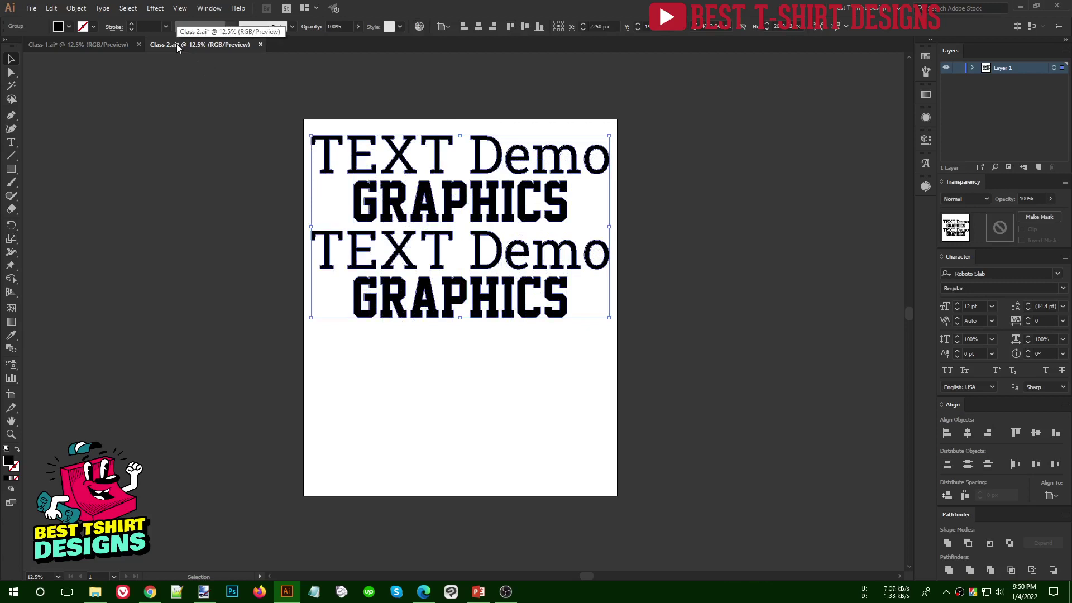
click(212, 114)
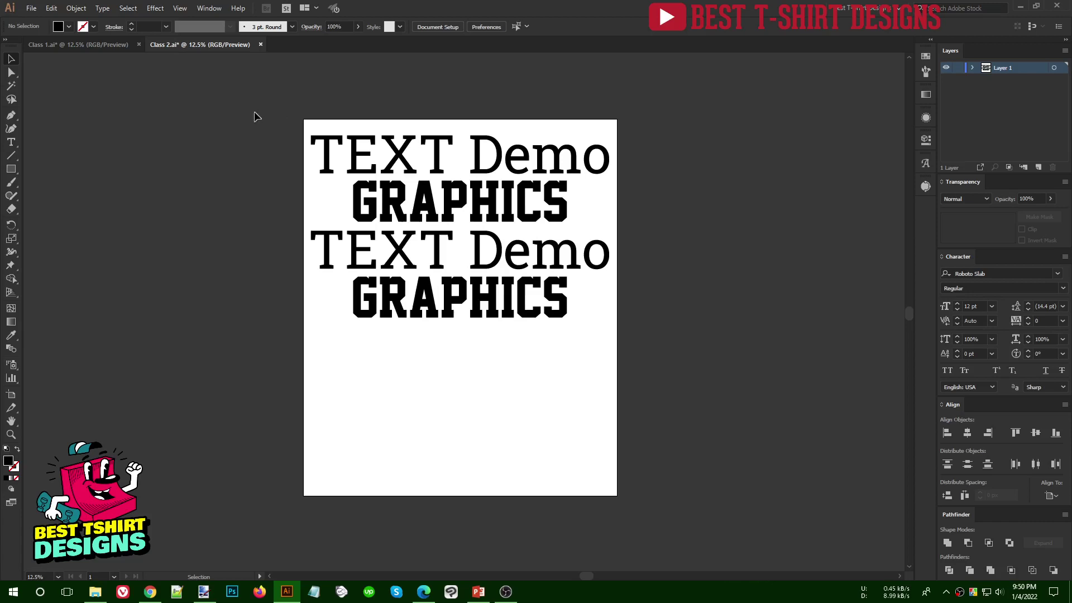
drag(258, 106, 738, 402)
drag(540, 220, 541, 210)
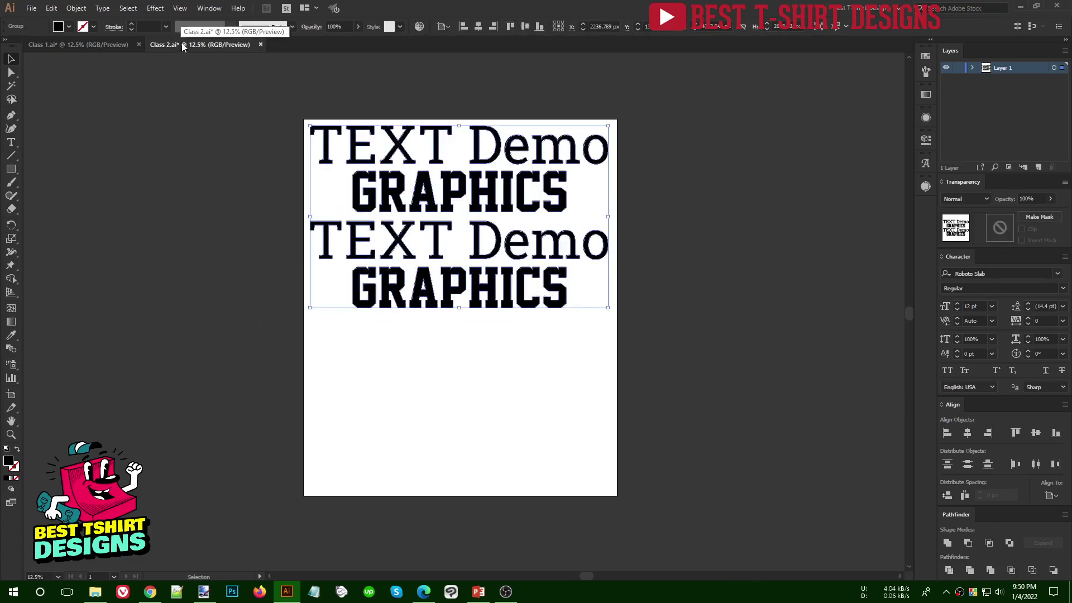
drag(275, 102, 670, 397)
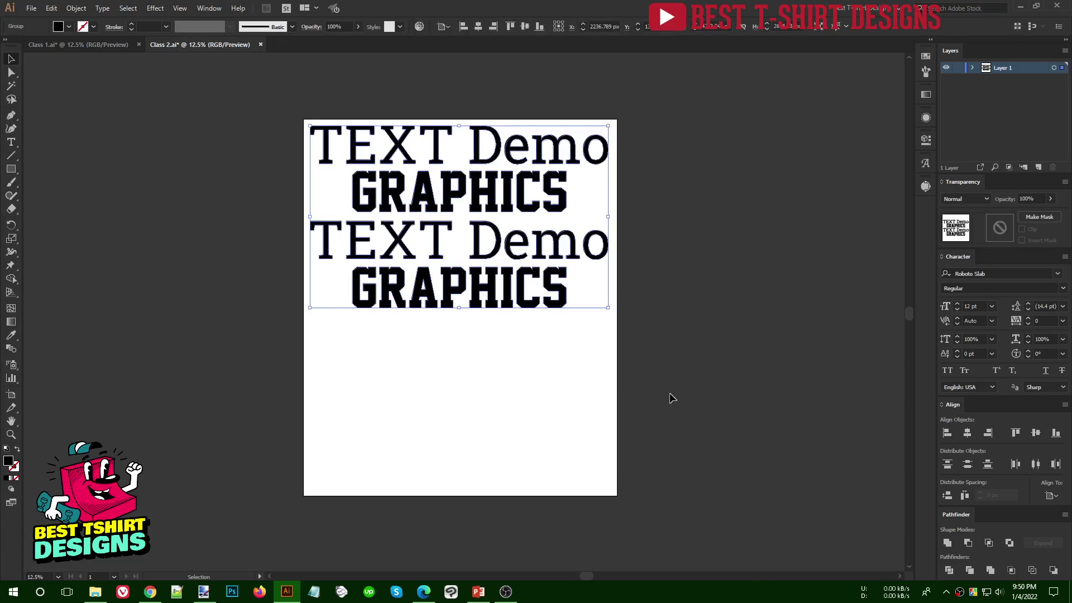
click(695, 283)
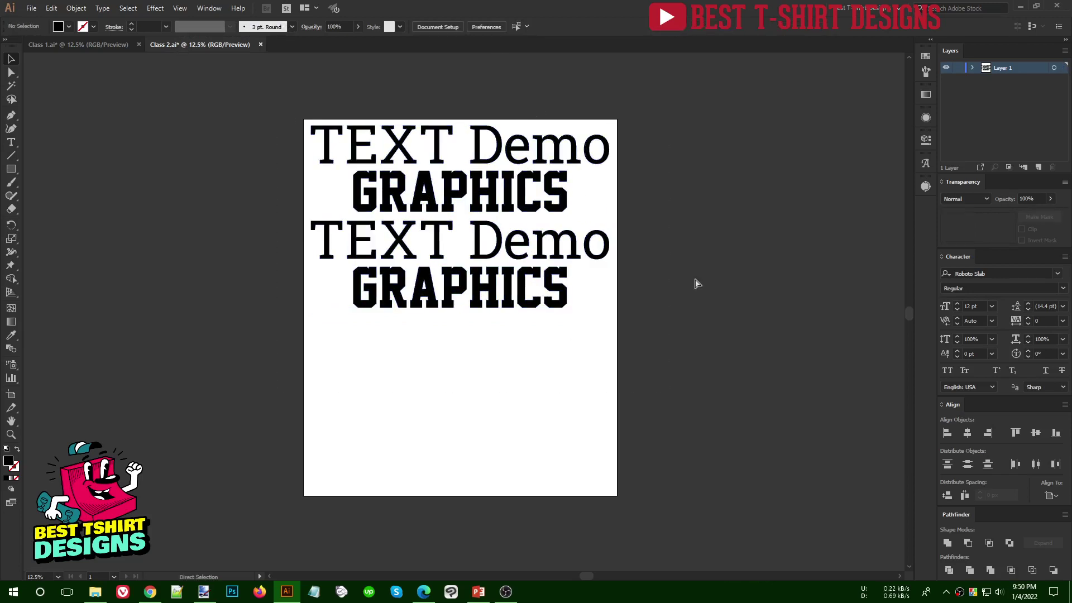
- Save the document with Ctrl+S, then select and deselect the lettering
key(ctrl+s)
drag(264, 94, 707, 402)
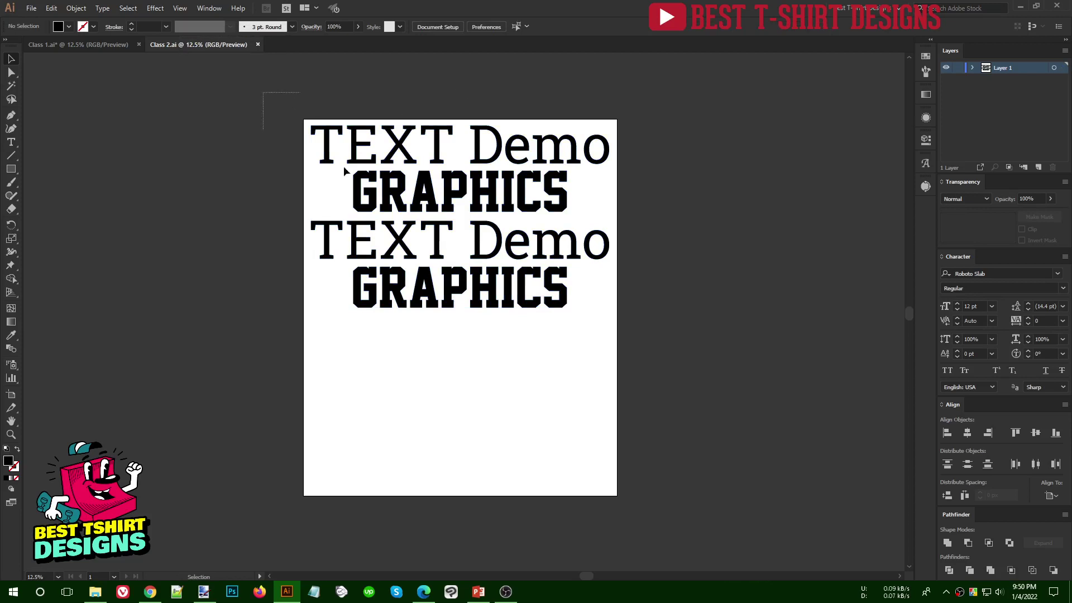
click(712, 404)
mouse_move(700, 549)
mouse_down()
mouse_move(242, 91)
mouse_move(654, 373)
mouse_up()
mouse_move(561, 213)
mouse_down()
mouse_move(509, 249)
mouse_move(583, 247)
mouse_move(390, 232)
mouse_move(404, 152)
mouse_up()
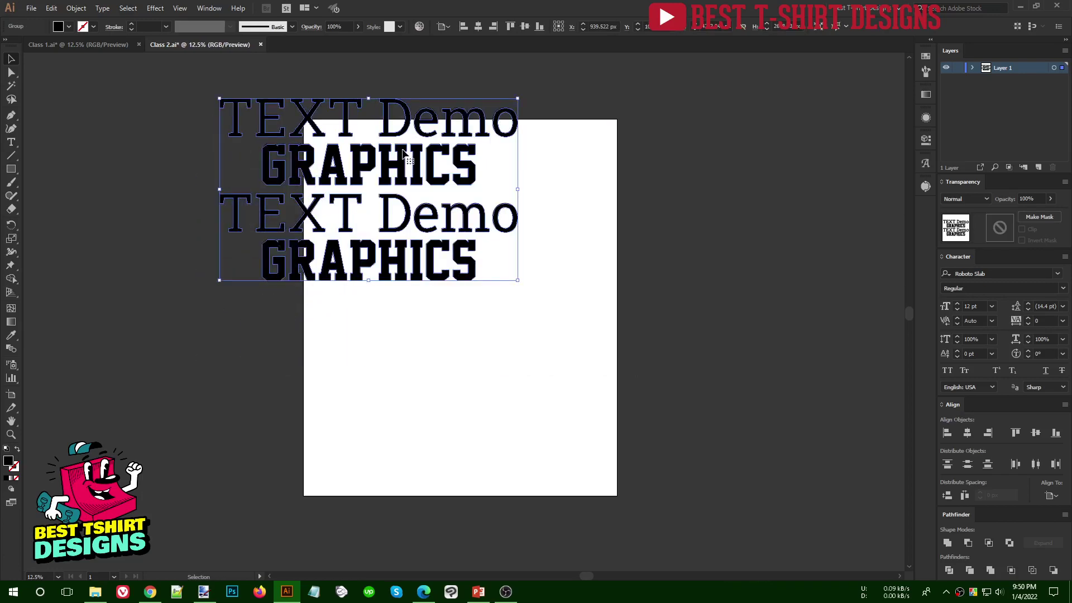
mouse_move(402, 154)
mouse_down()
mouse_move(560, 278)
mouse_move(490, 311)
mouse_up()
click(460, 187)
click(552, 335)
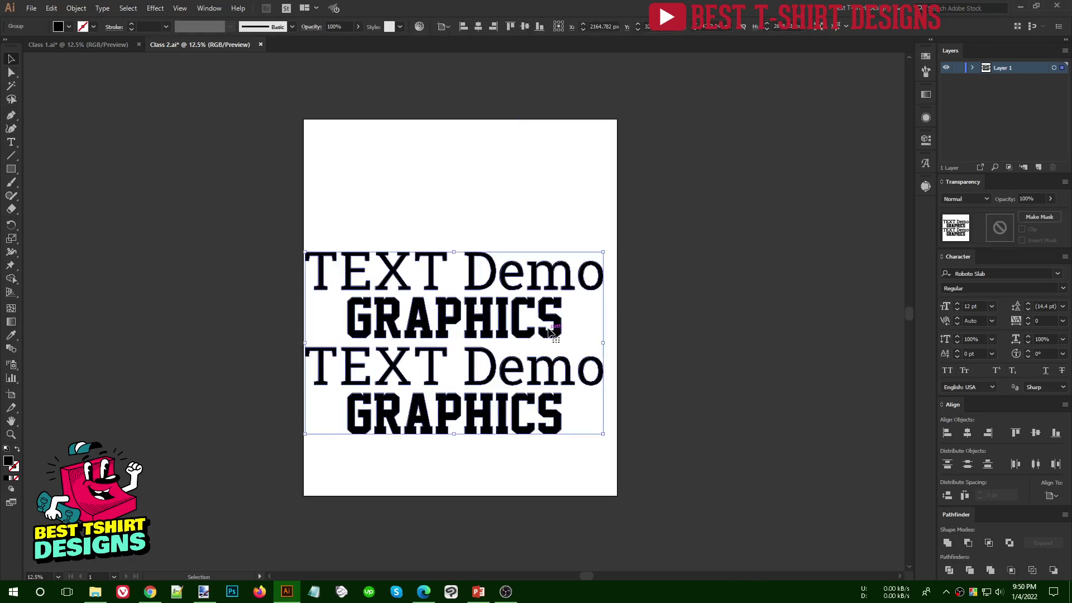
drag(553, 335, 554, 191)
key(a)
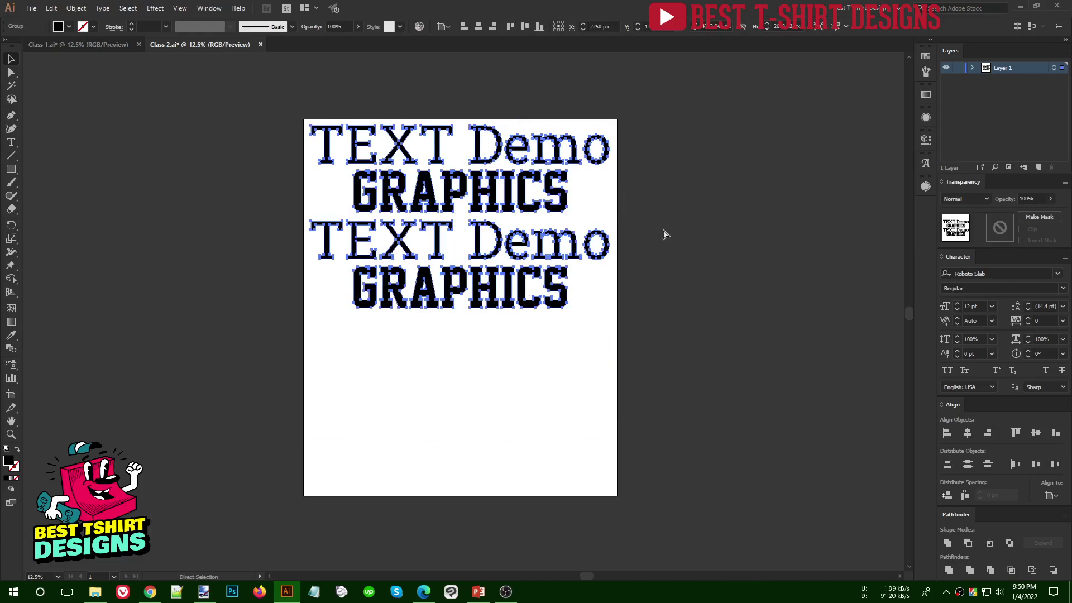
key(v)
drag(675, 362, 287, 124)
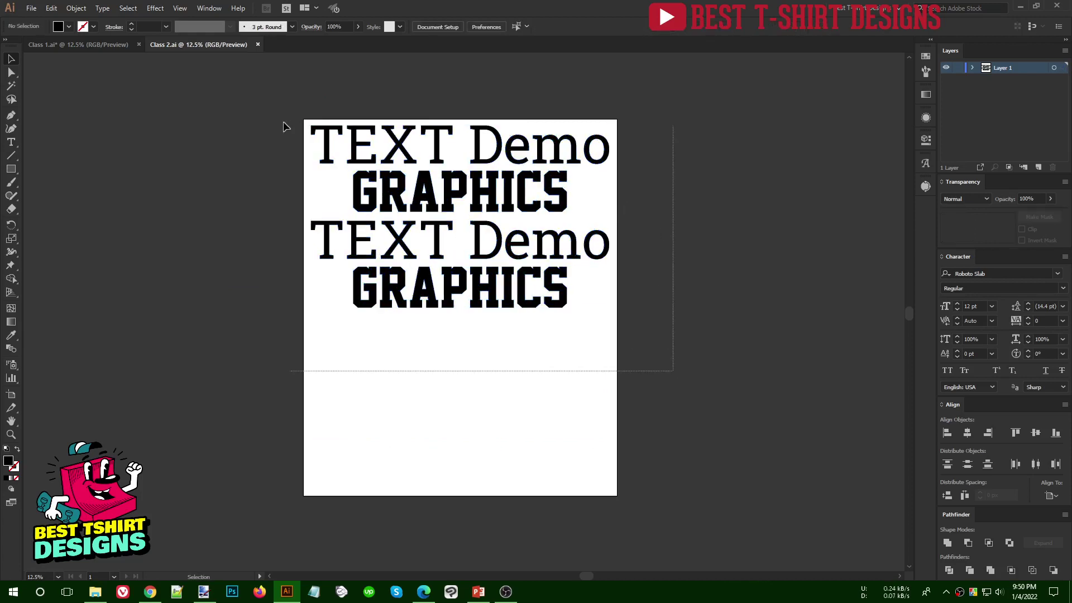
click(470, 97)
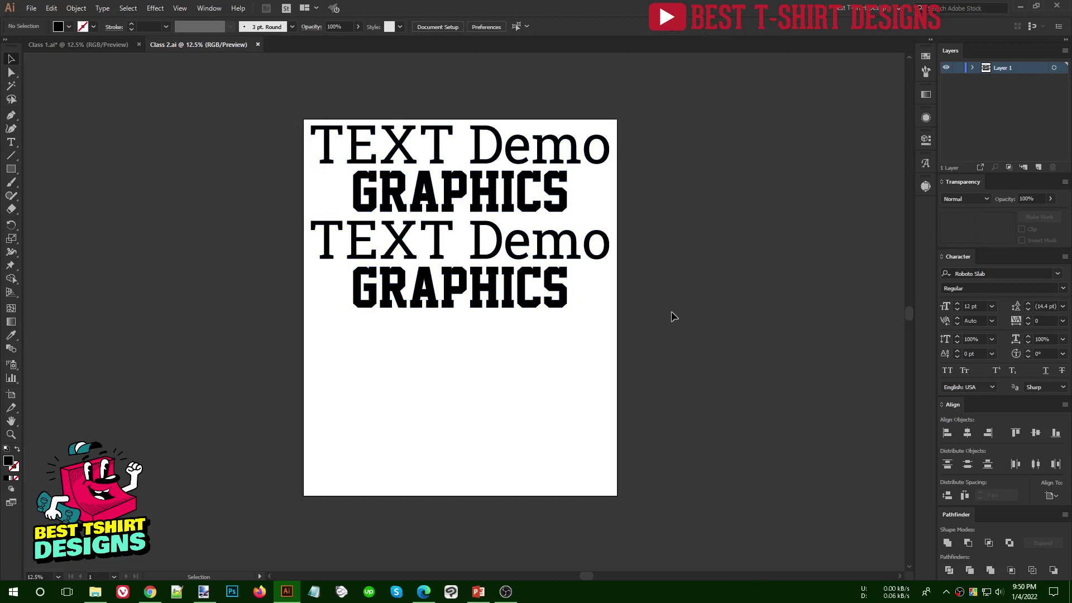
scroll(241, 162, down, 1)
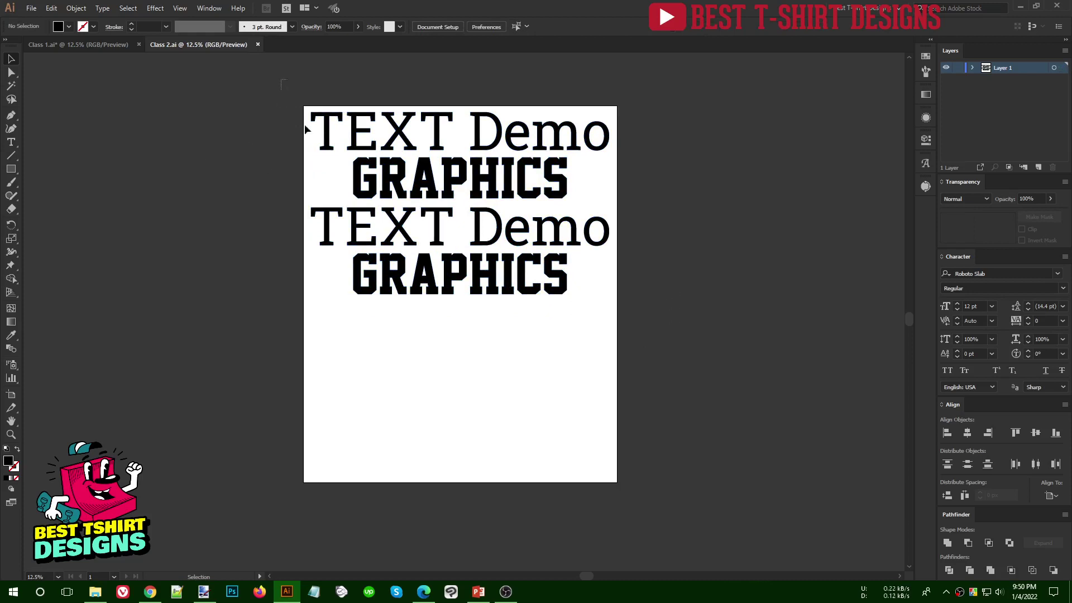
mouse_move(280, 80)
mouse_down()
mouse_move(639, 523)
mouse_move(641, 502)
mouse_up()
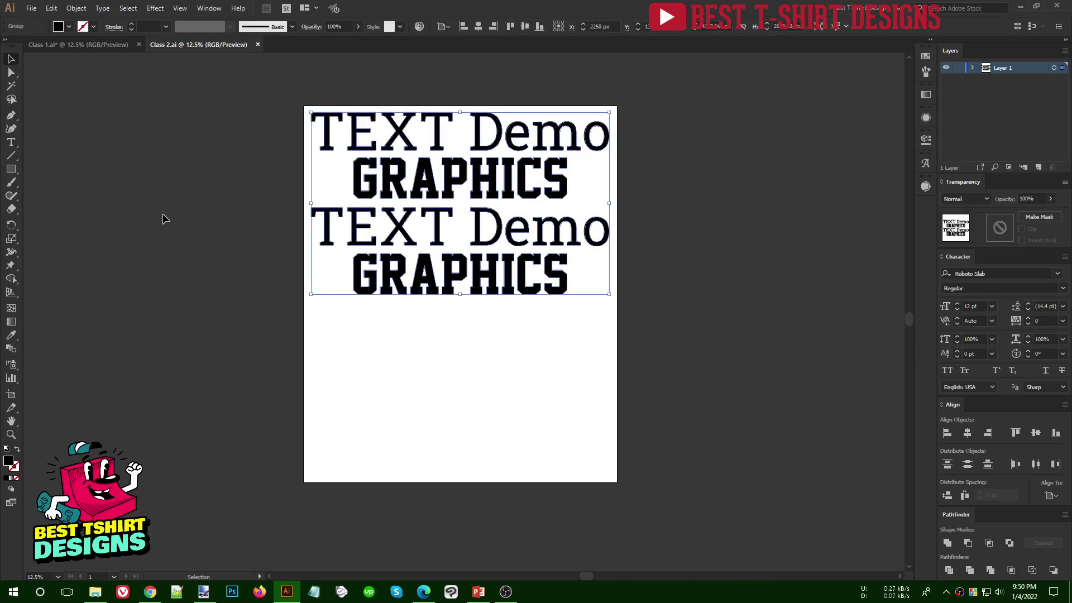
- Open the File > Export > Export for Screens window
click(196, 180)
click(33, 9)
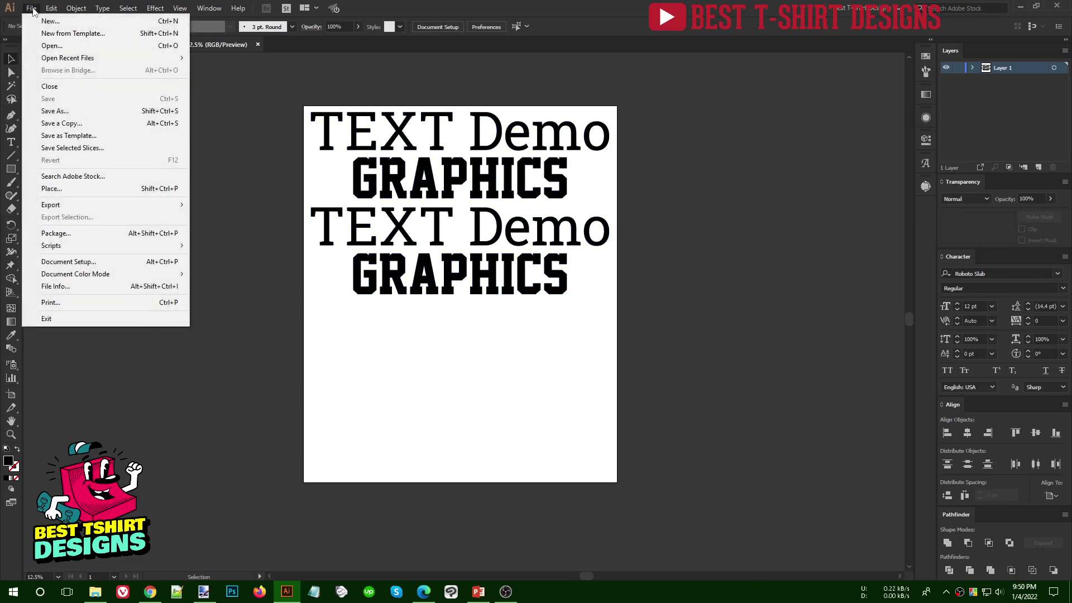
mouse_move(51, 204)
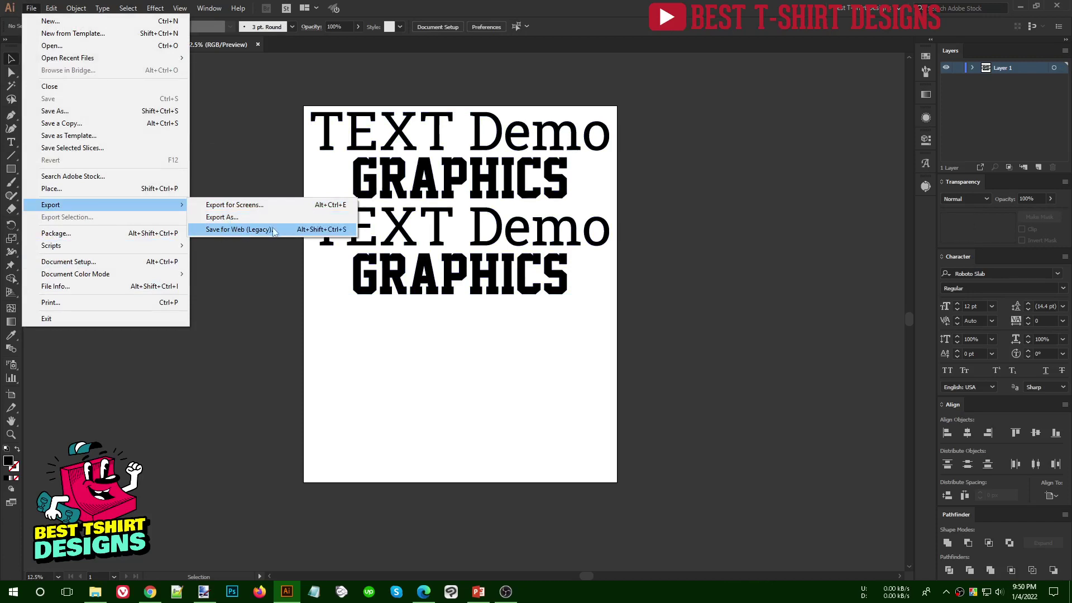
click(253, 207)
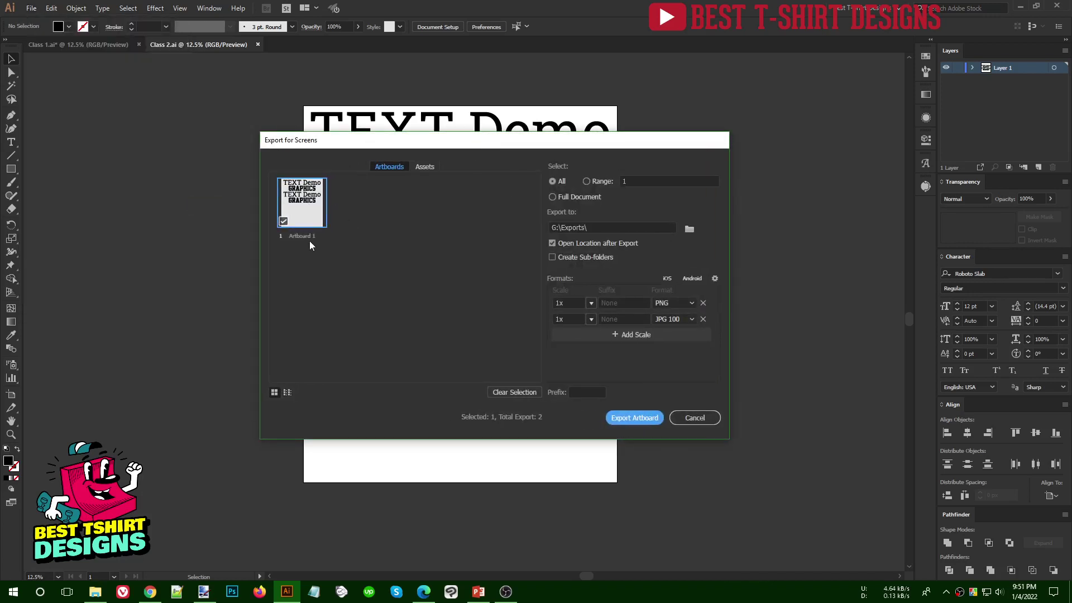
- Rename Artboard 1 to 'Class 2' in Export for Screens
double_click(306, 236)
text(Class 2)
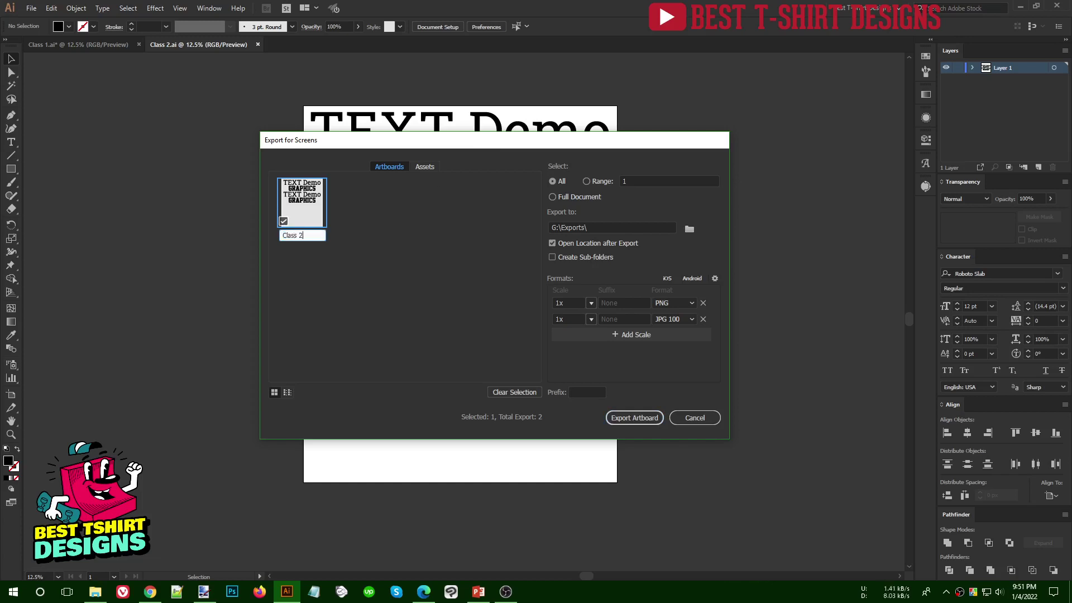
key(Return)
- Keep exports out of sub-folders and remove the JPG 100 format, leaving only PNG
click(579, 257)
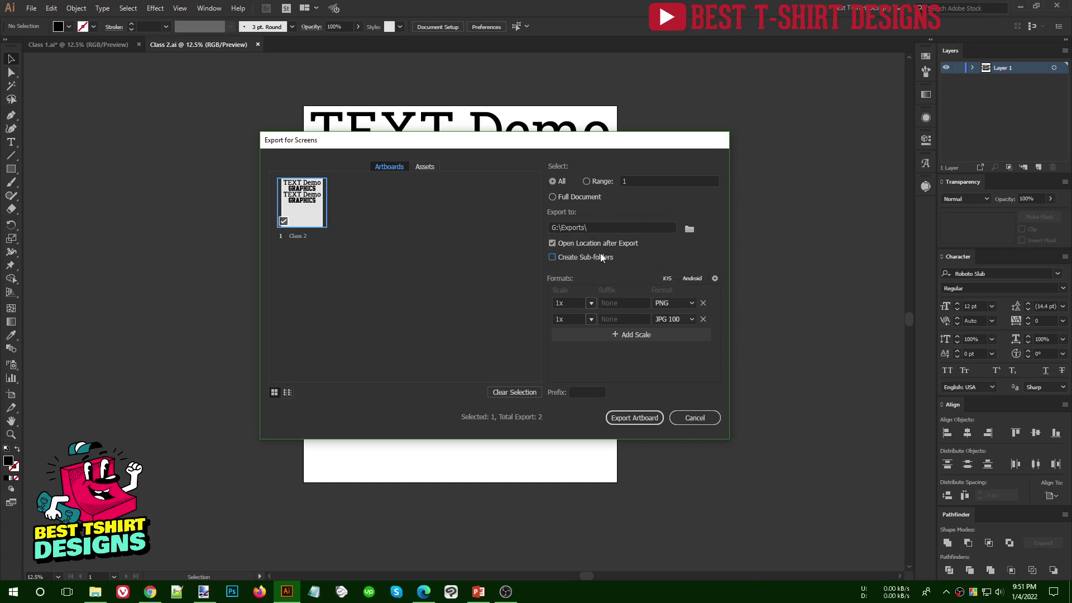
click(562, 257)
click(703, 319)
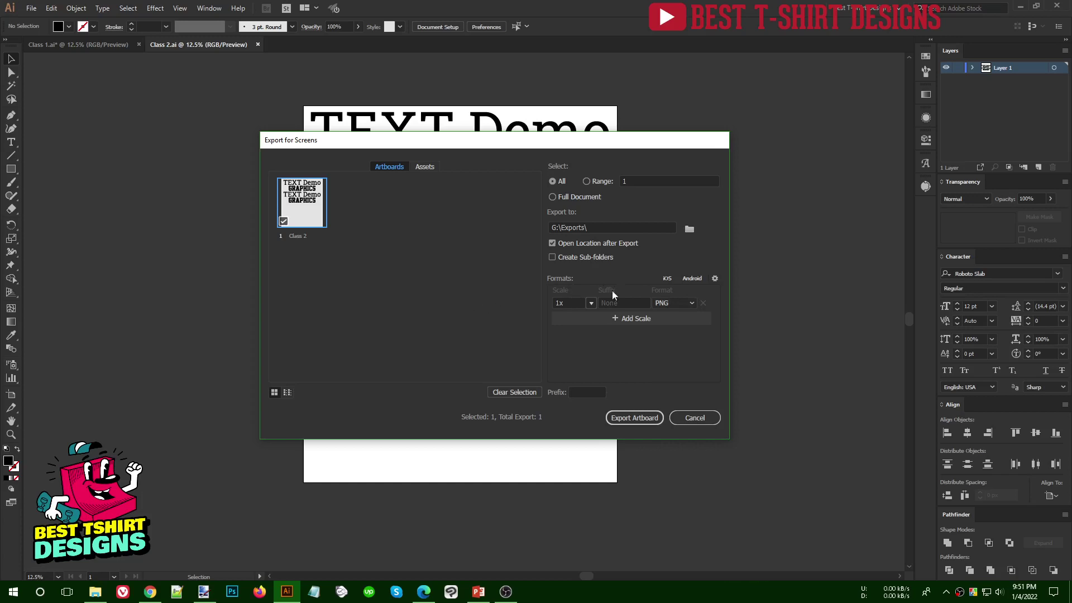
click(691, 302)
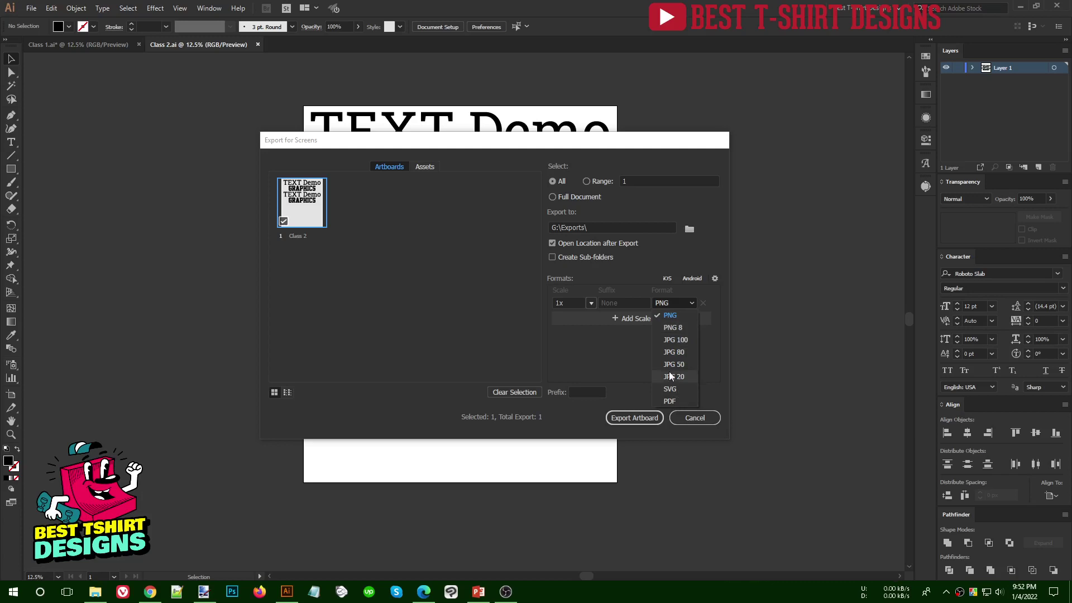
click(598, 361)
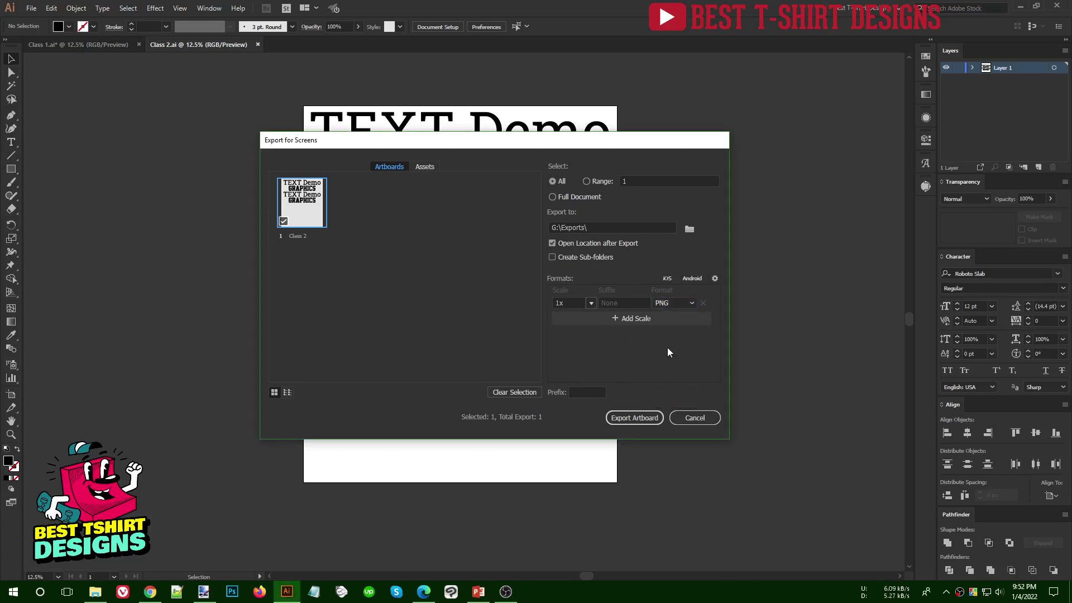
click(692, 302)
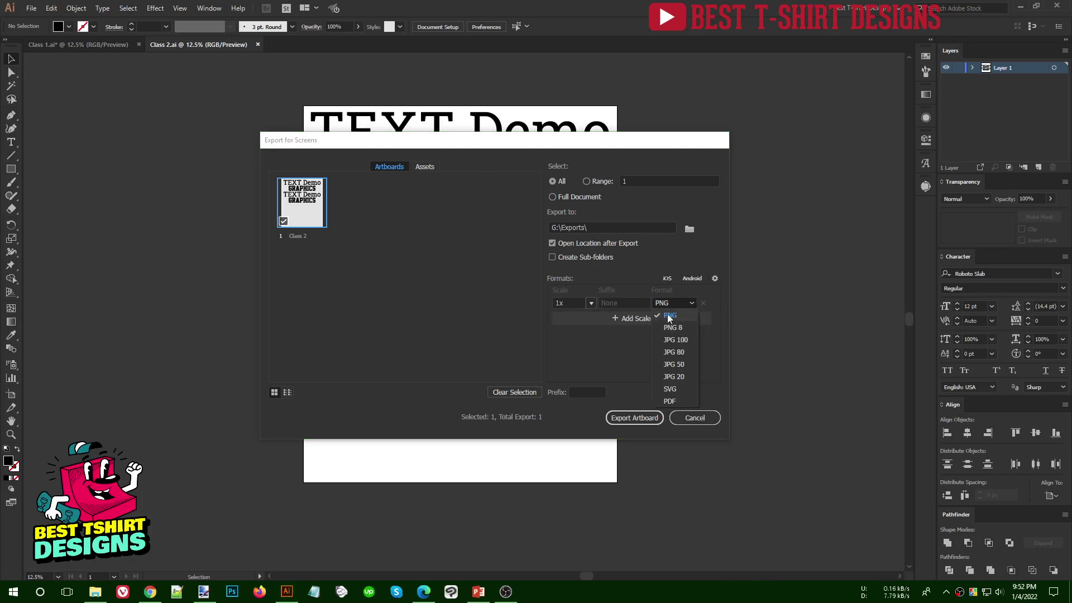
click(599, 355)
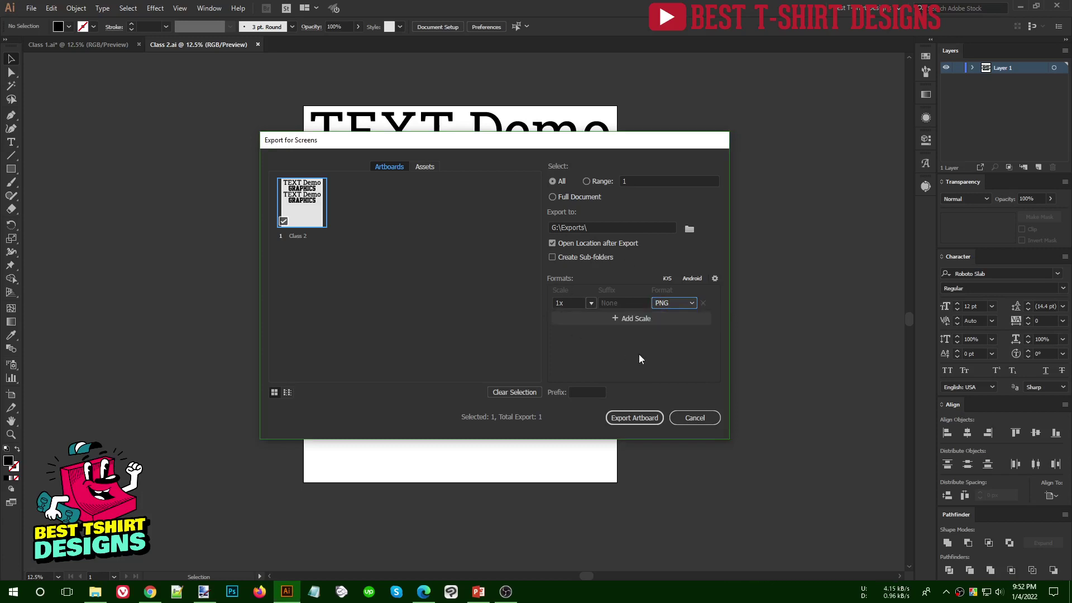
- Add a second export format as JPG 100 with an empty file-name suffix, then set its scale
click(640, 321)
mouse_move(637, 319)
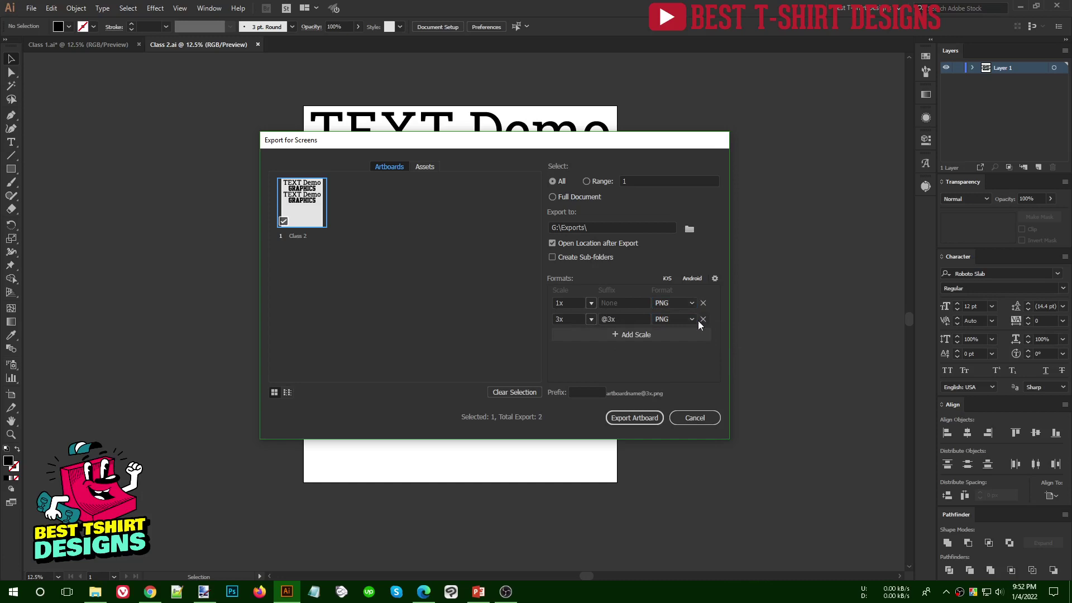
click(693, 321)
click(675, 353)
double_click(636, 319)
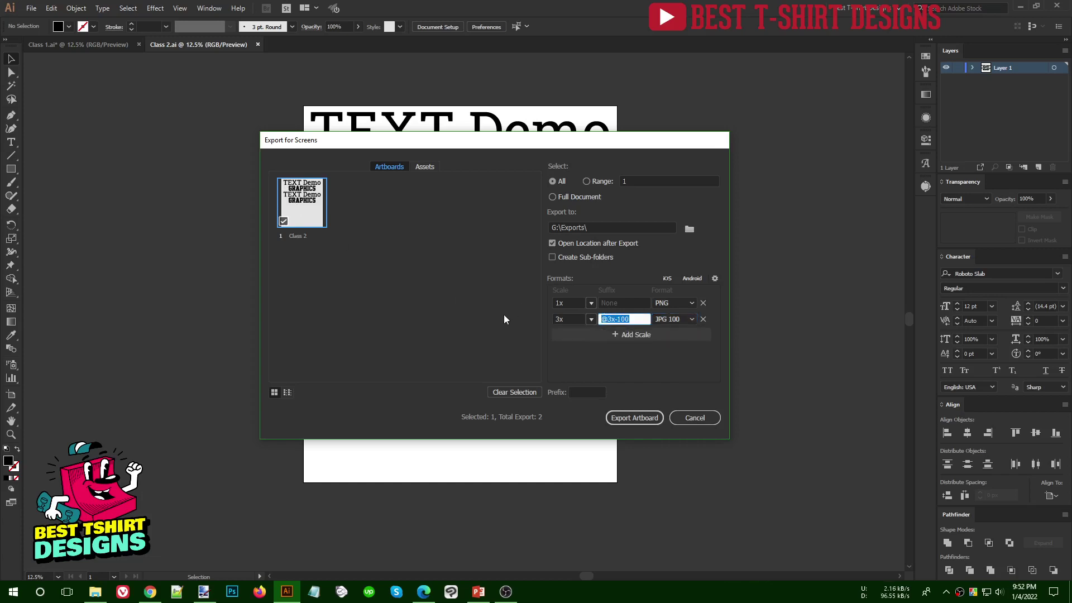
key(BackSpace)
click(517, 318)
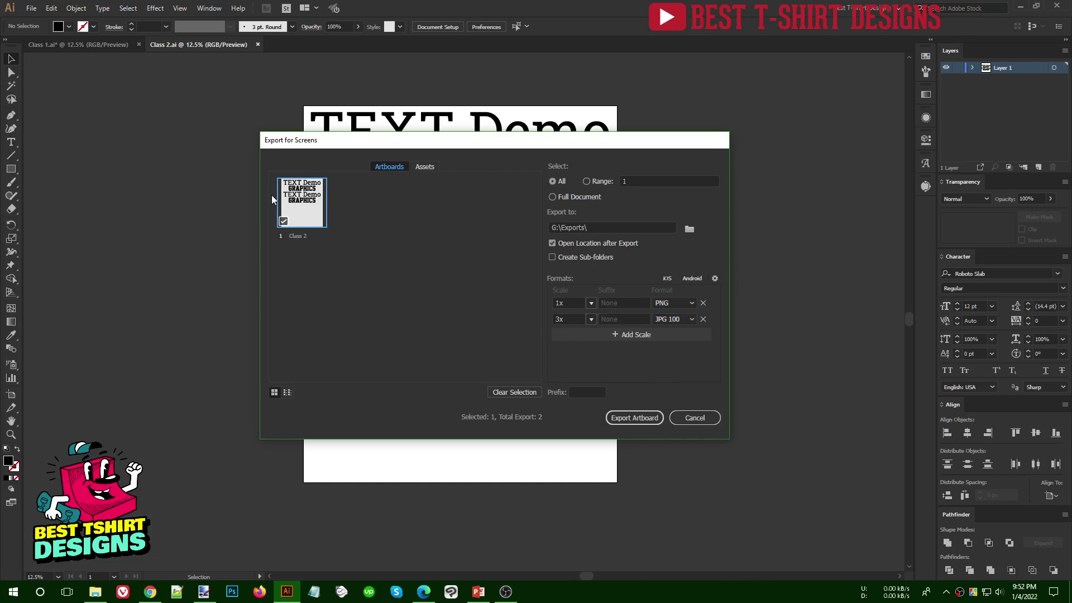
mouse_move(682, 310)
click(590, 319)
- Export the artboard and select the two Class 2 images in the Exports folder
click(634, 419)
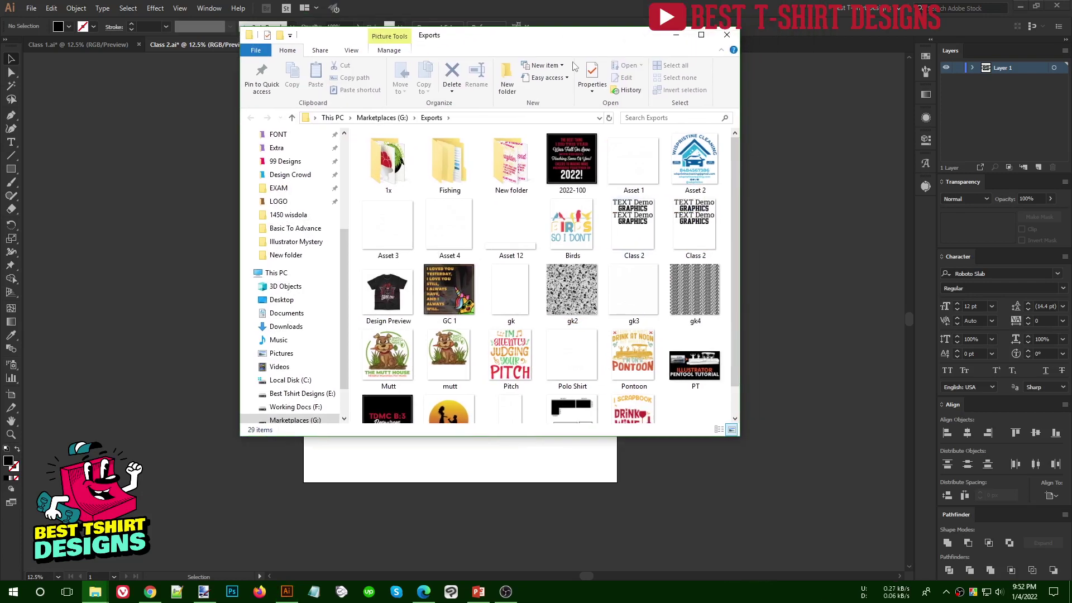
click(627, 228)
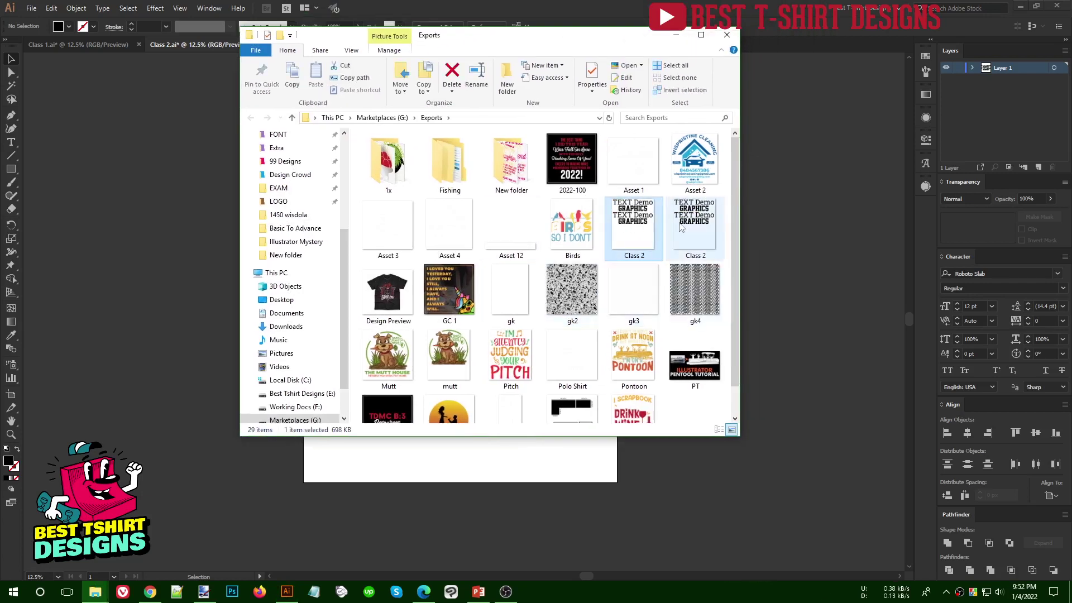
click(676, 222)
click(635, 229)
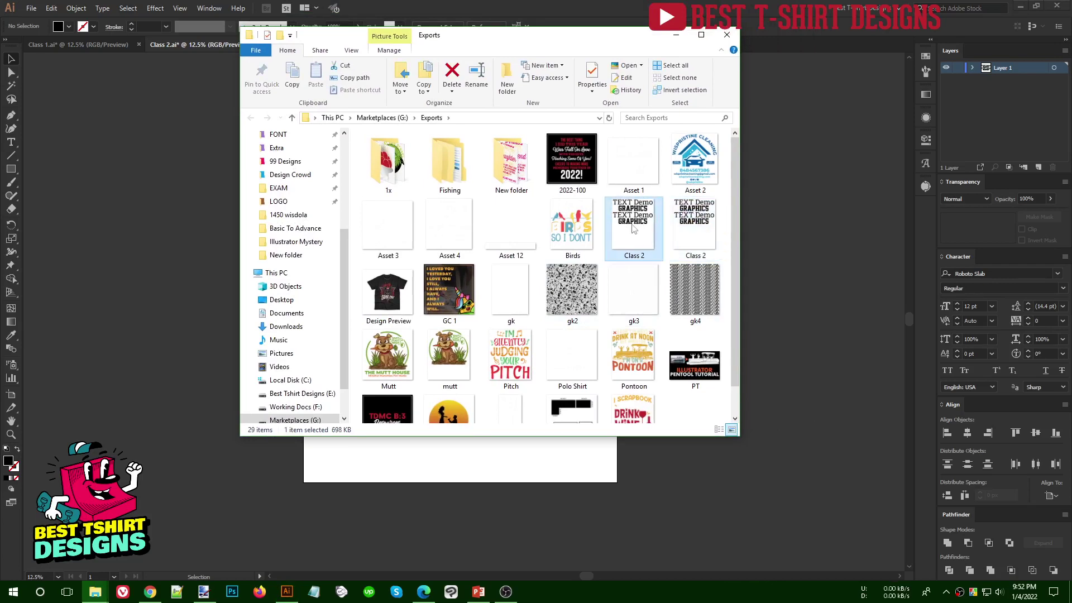
- Preview the first Class 2 image in Picasa, then select the second one
double_click(635, 228)
scroll(522, 196, up, 2)
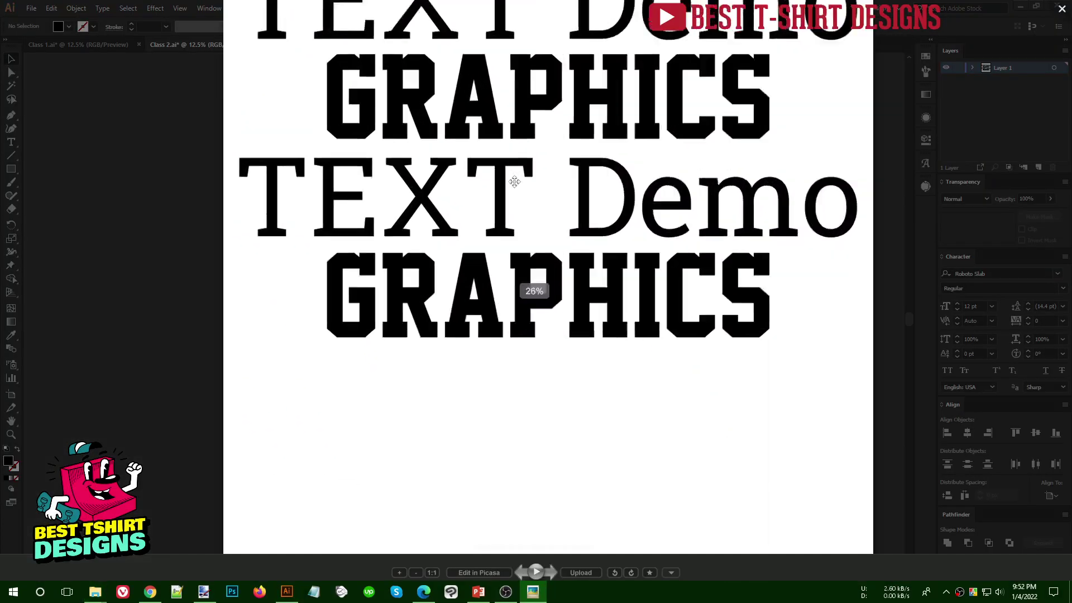
scroll(554, 191, up, 2)
scroll(555, 191, down, 2)
scroll(459, 208, down, 2)
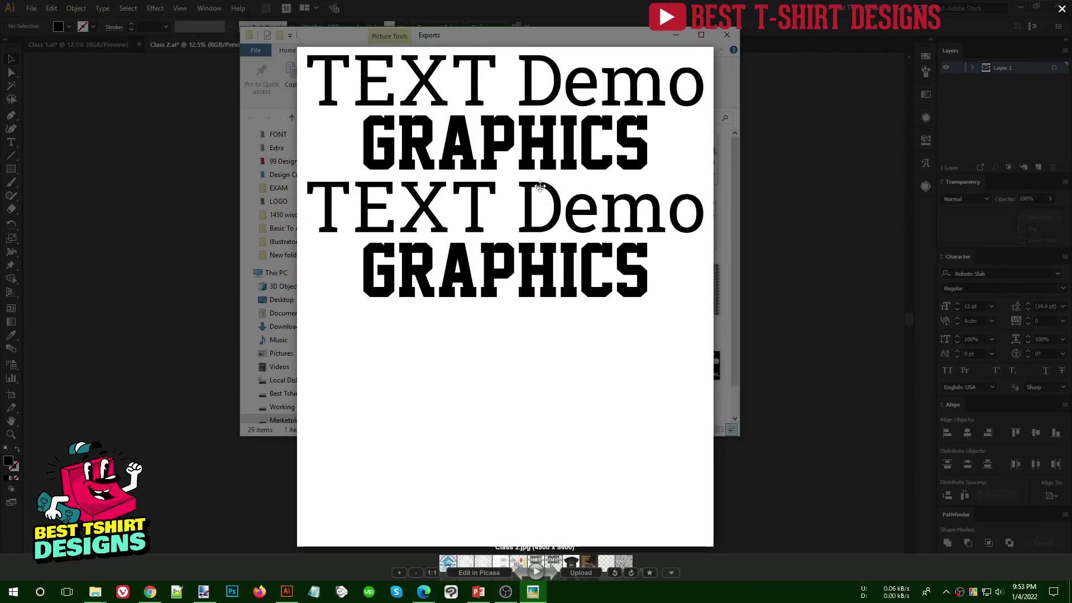
key(Escape)
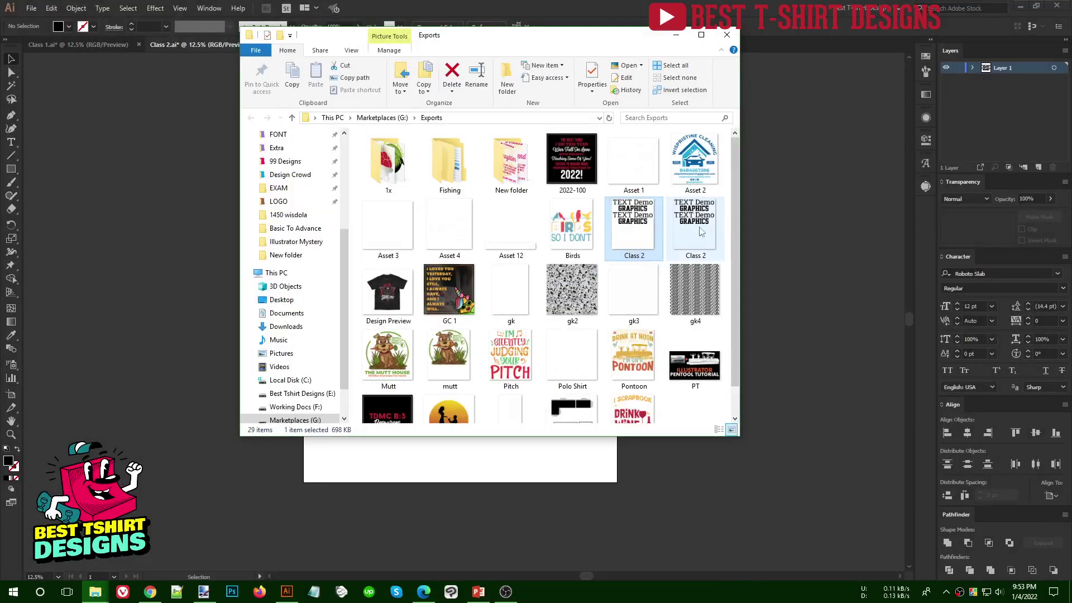
click(700, 228)
- Preview the second Class 2 image, close Exports, and select the TEXT Demo GRAPHICS group
double_click(701, 230)
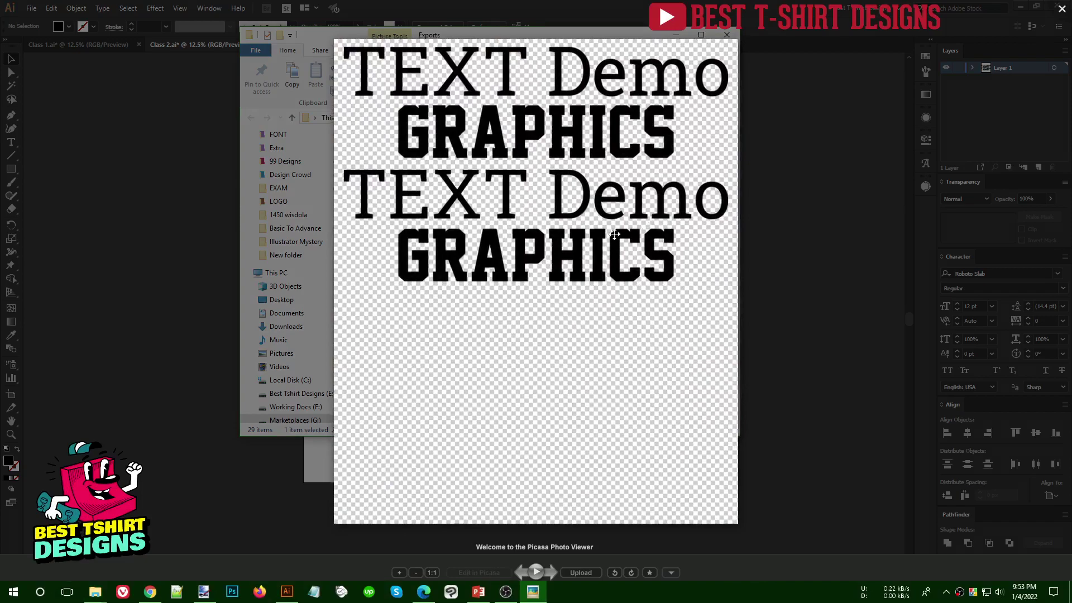
scroll(526, 211, up, 2)
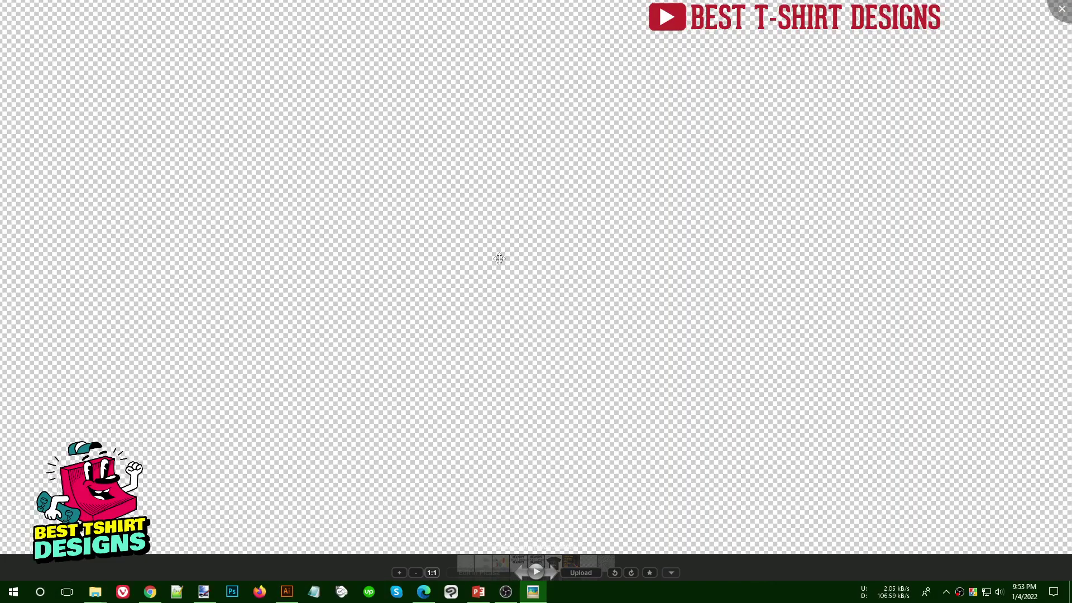
scroll(500, 269, up, 5)
scroll(501, 258, down, 5)
scroll(503, 261, down, 4)
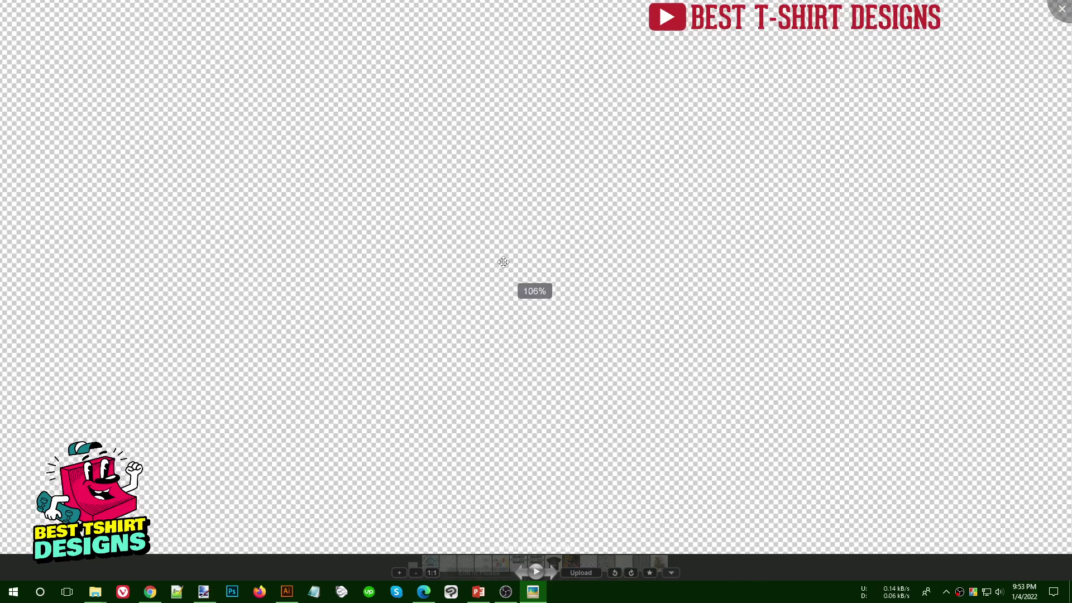
scroll(506, 264, down, 2)
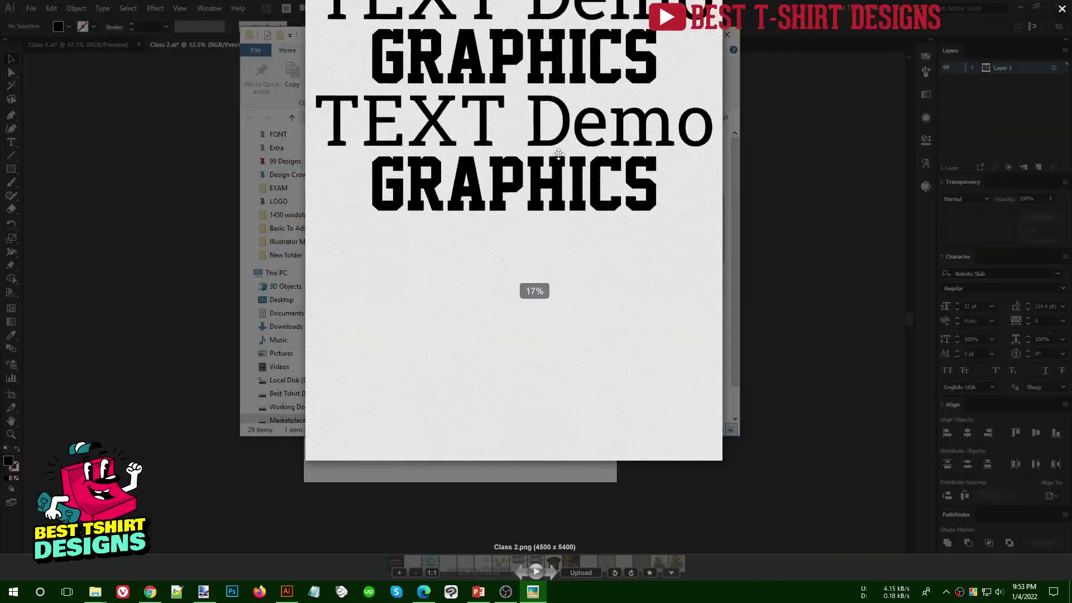
scroll(471, 135, up, 2)
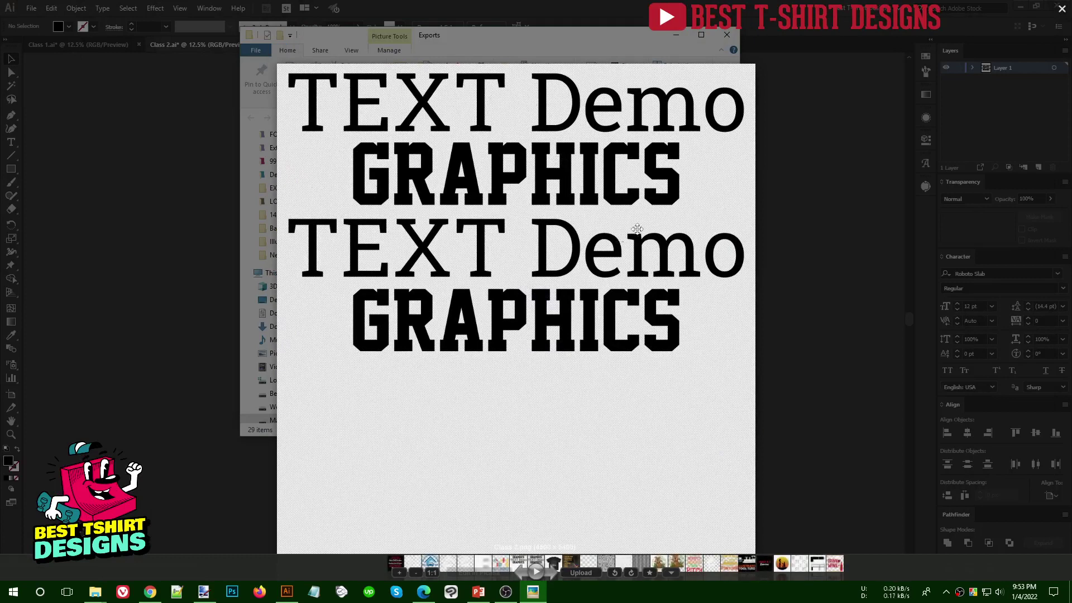
scroll(502, 335, down, 5)
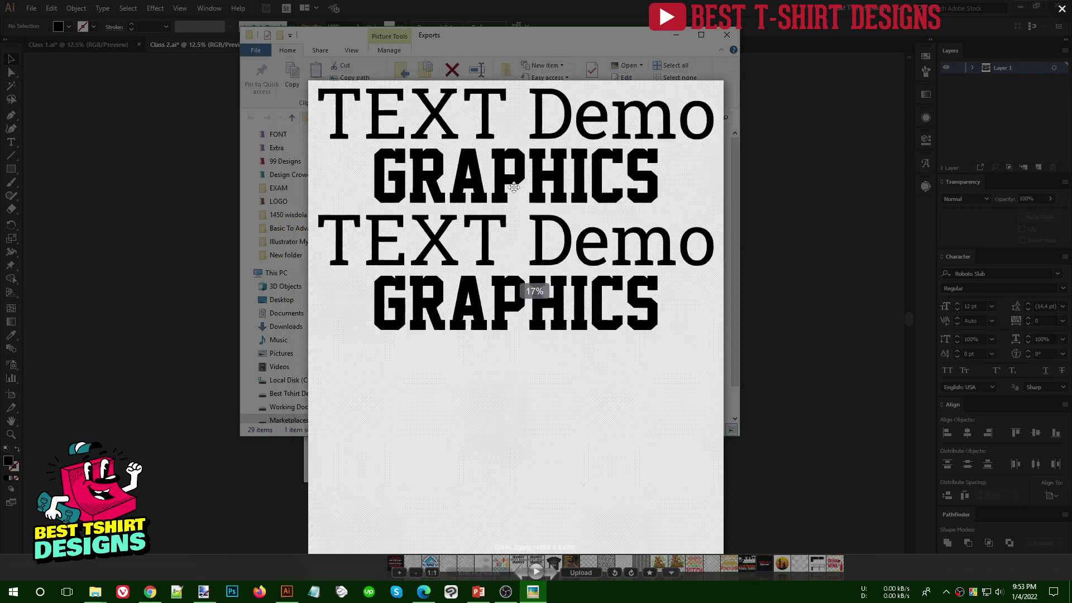
key(Escape)
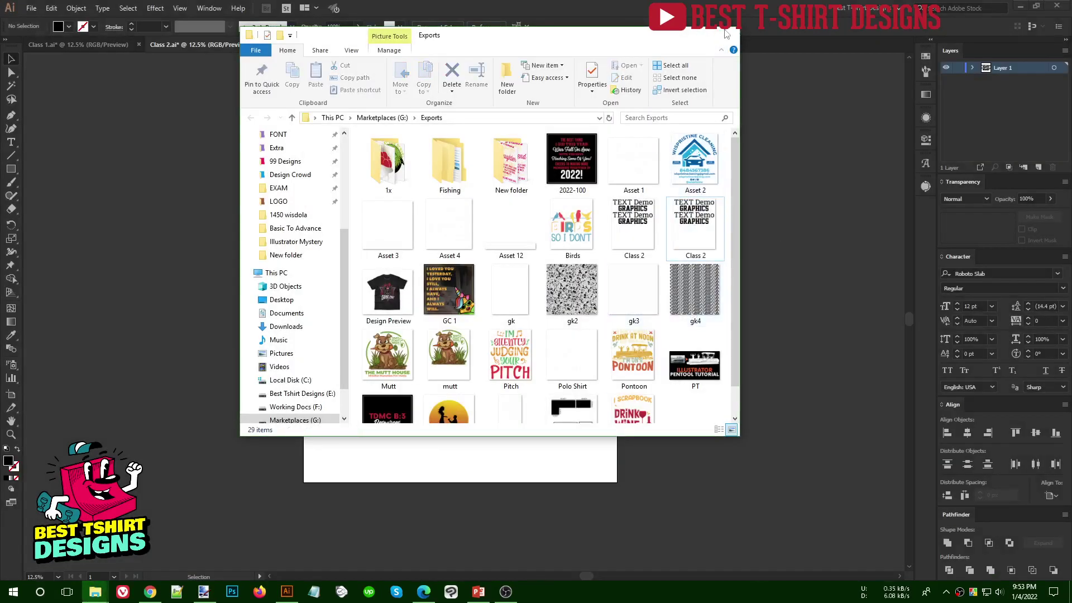
click(726, 33)
drag(277, 79, 654, 380)
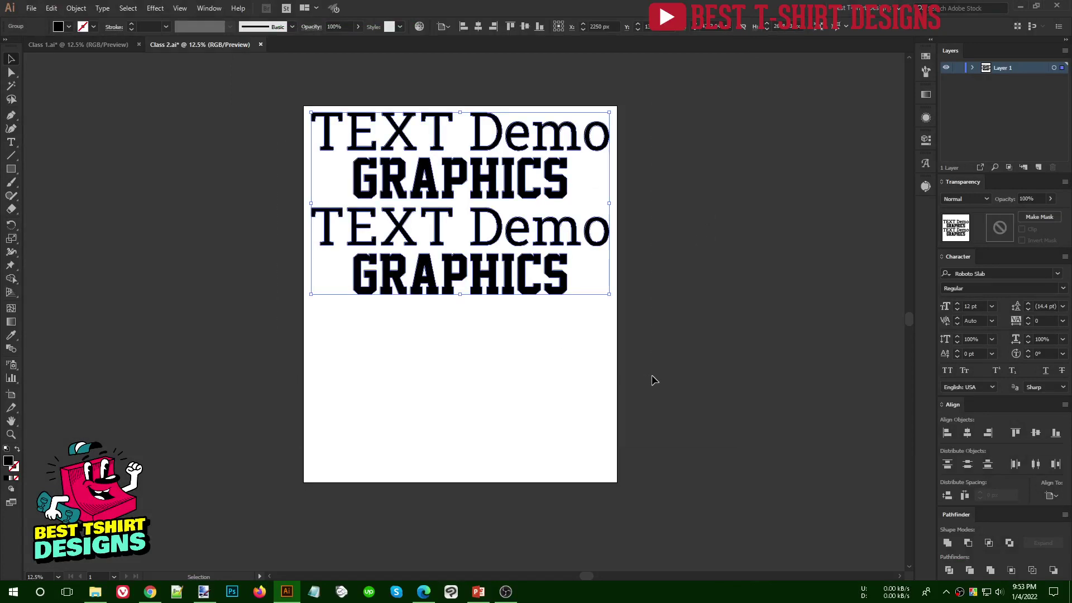